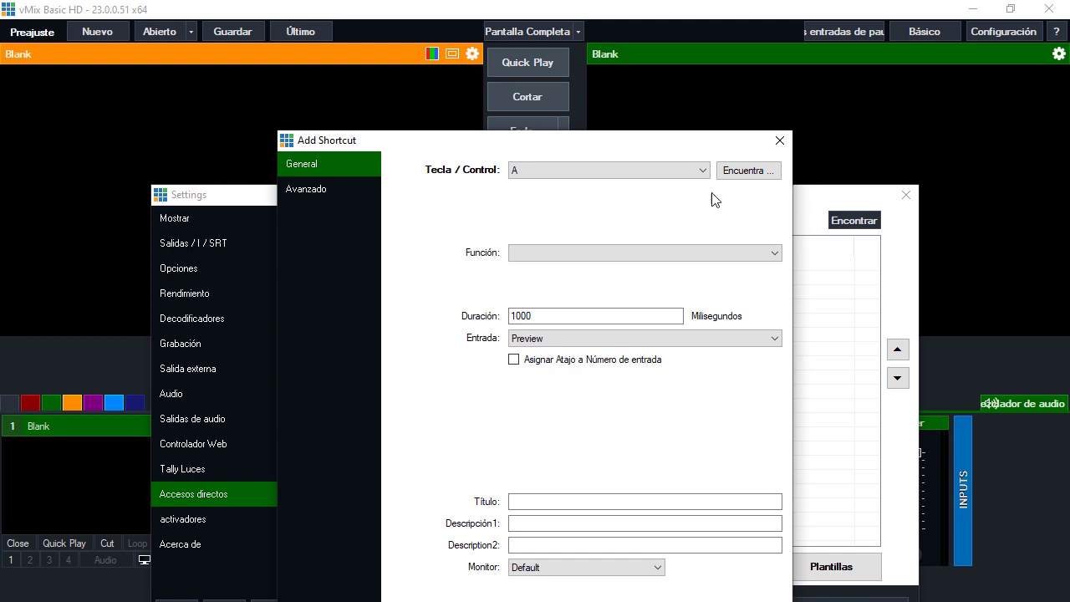
- Assign the NumPad1 key to the new shortcut by detecting it from the keyboard
left_click(755, 174)
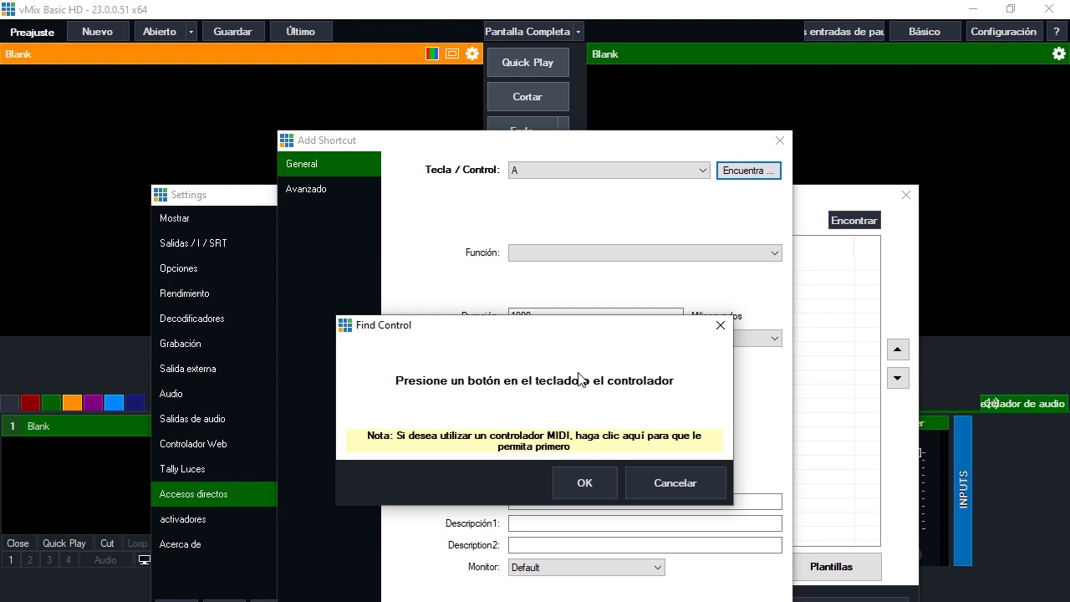
key("KP_1")
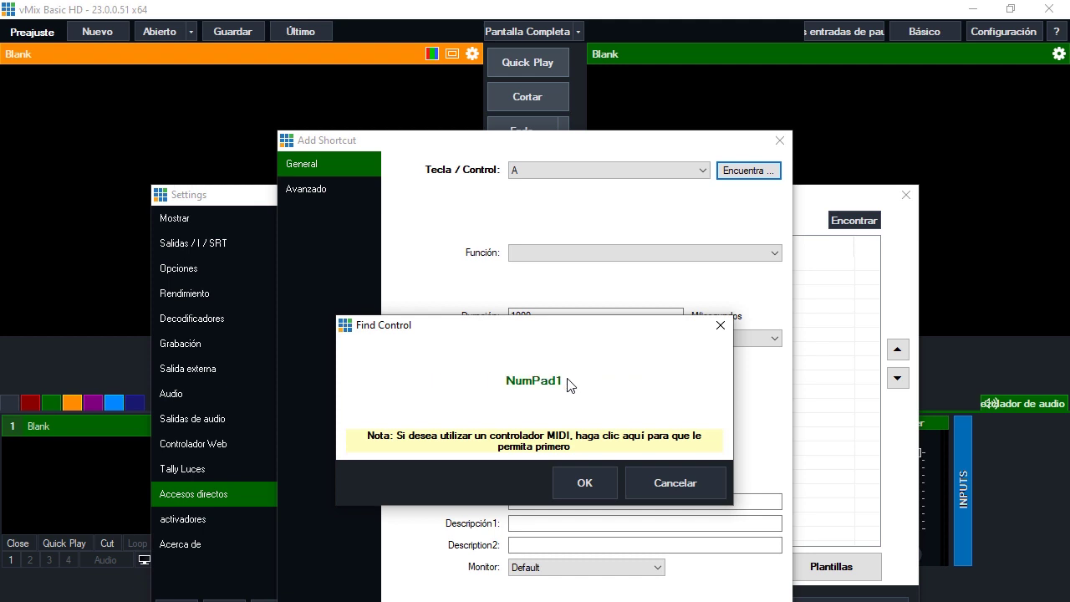
left_click(584, 483)
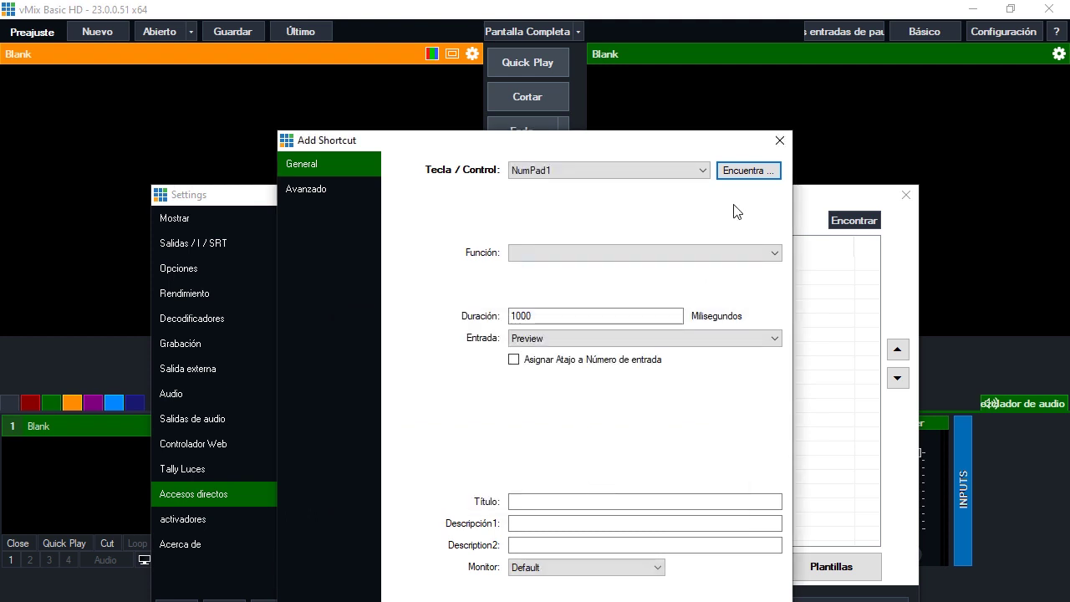
- Set the NumPad1 shortcut's function to PreviewInput from the list of all functions
left_click(566, 251)
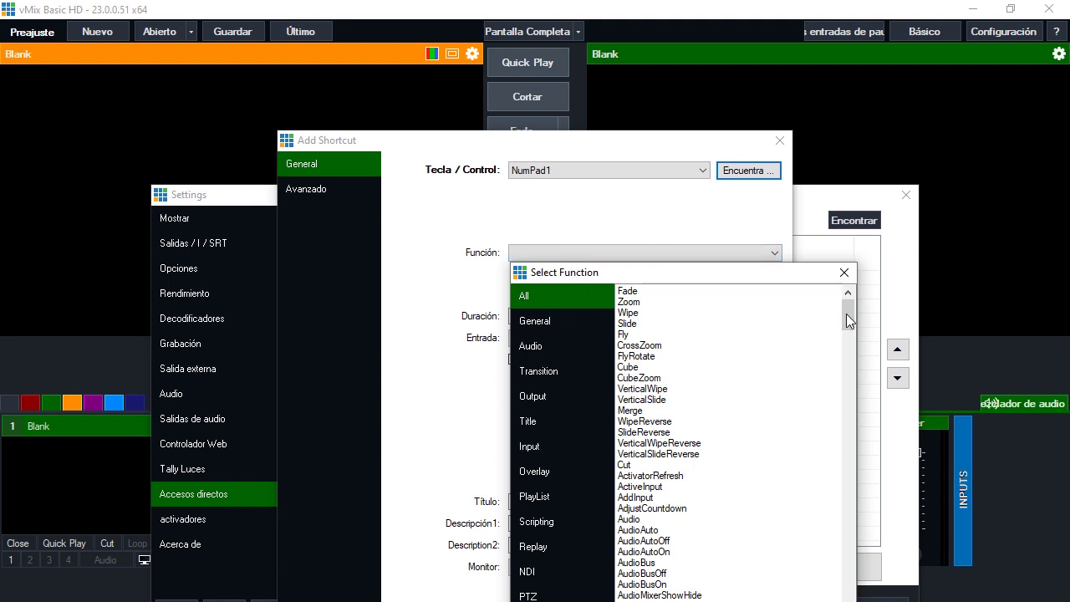
left_click_drag(851, 314, 851, 495)
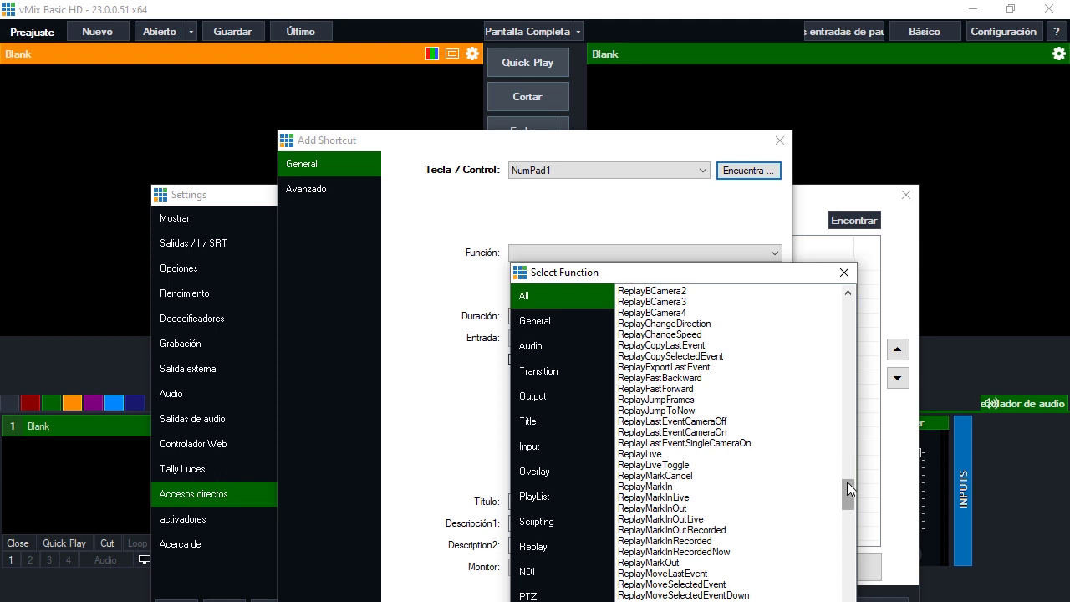
left_click_drag(847, 488, 850, 448)
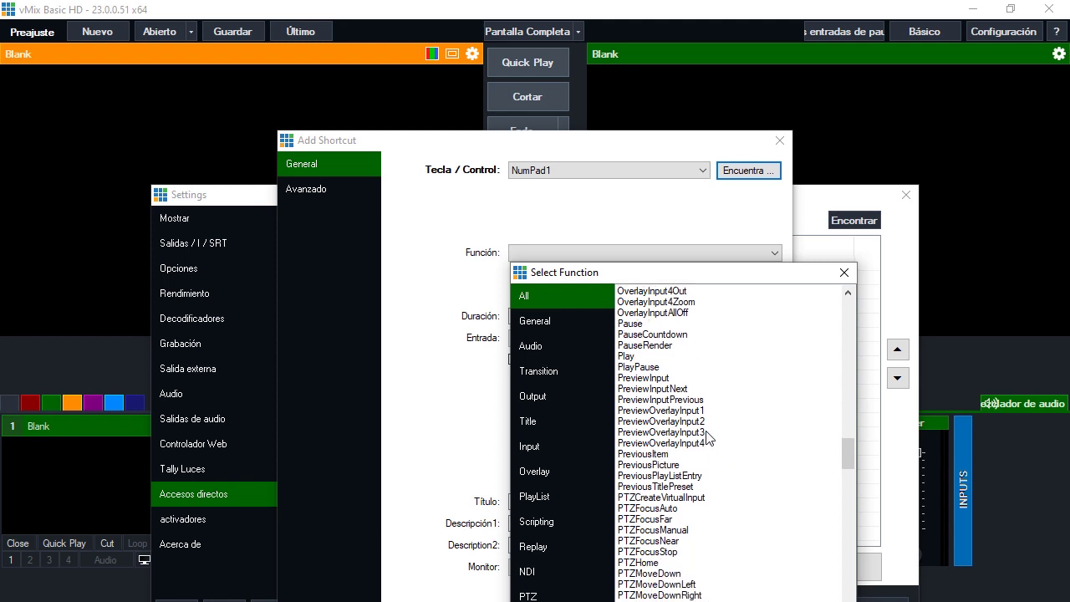
double_click(657, 378)
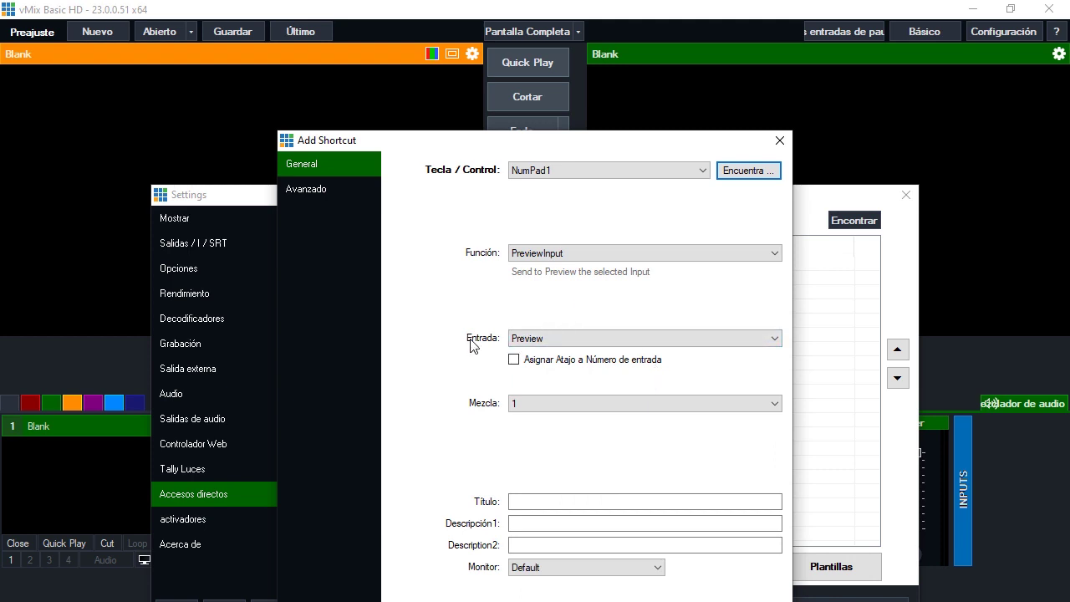
- Set the NumPad1 shortcut's input to 1 Blank and save the shortcut
left_click(591, 343)
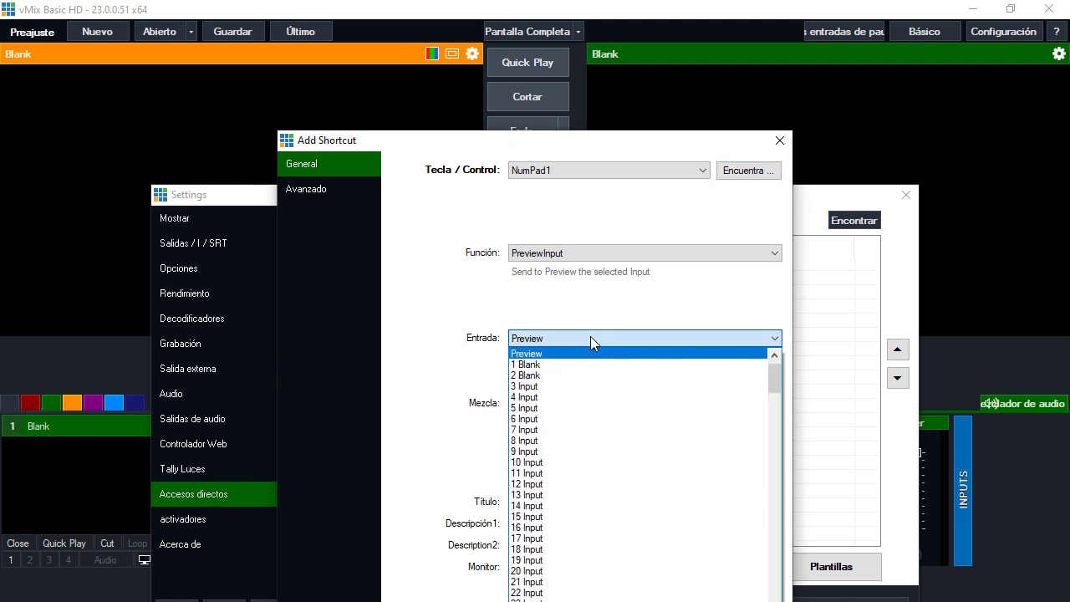
left_click(539, 369)
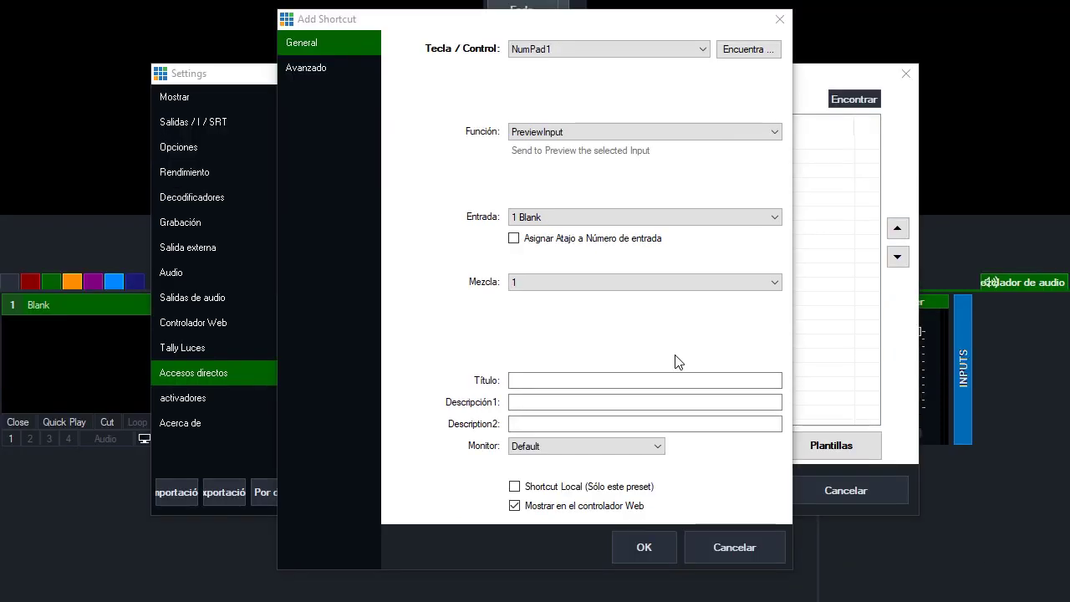
left_click(646, 548)
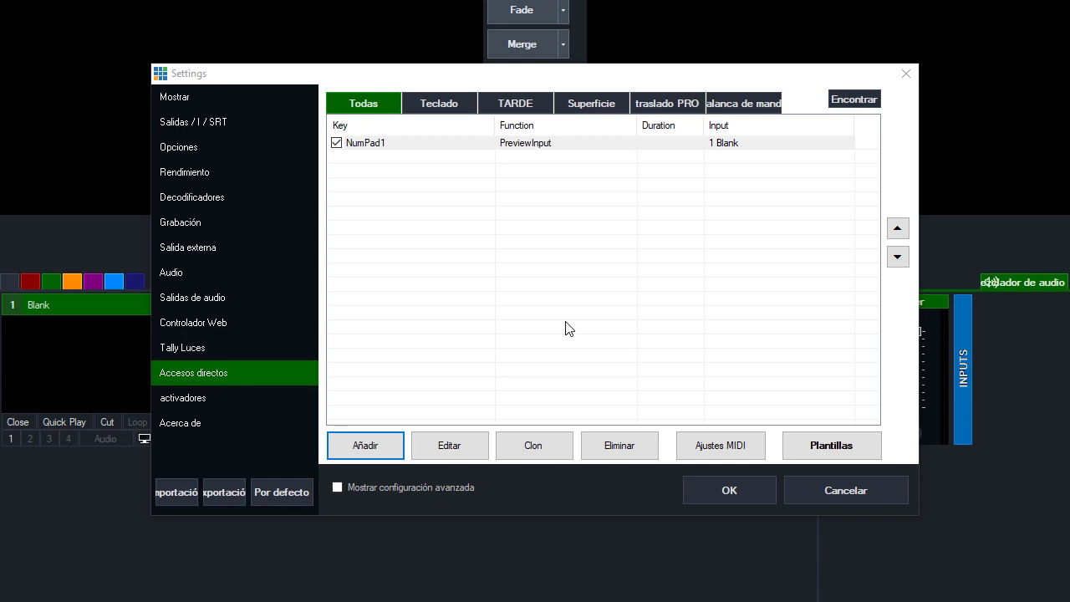
- Add a second shortcut and assign it the NumPad2 key by detecting it from the keyboard
left_click(366, 444)
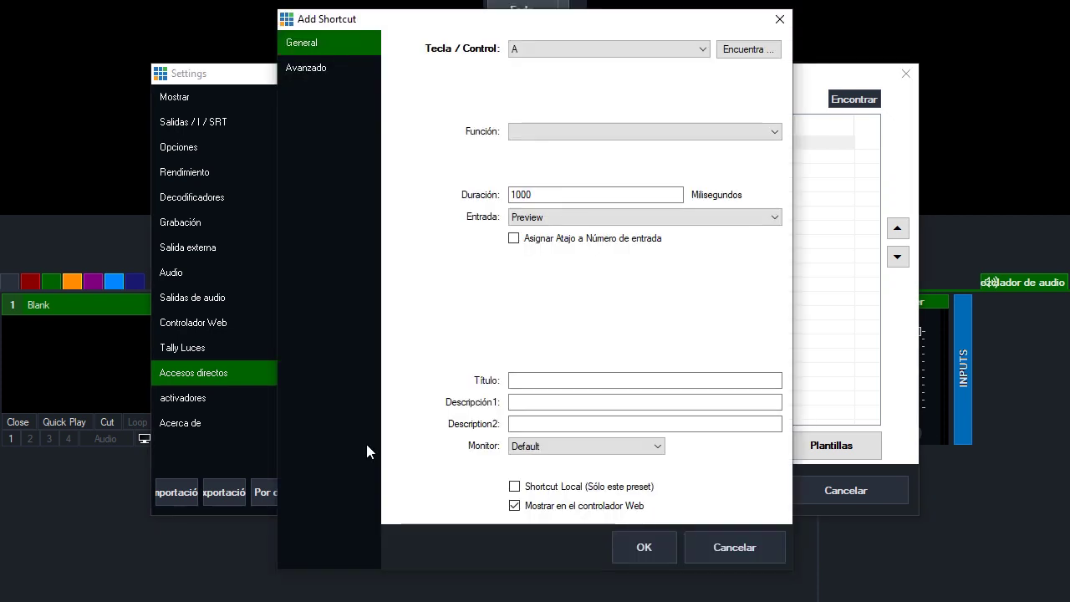
left_click(747, 51)
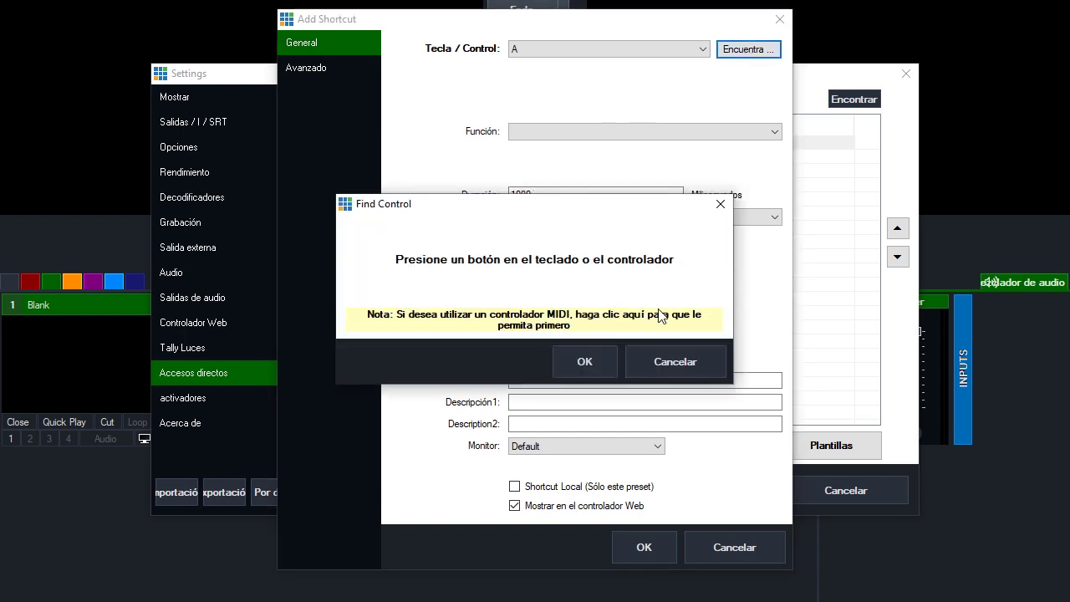
key("KP_2")
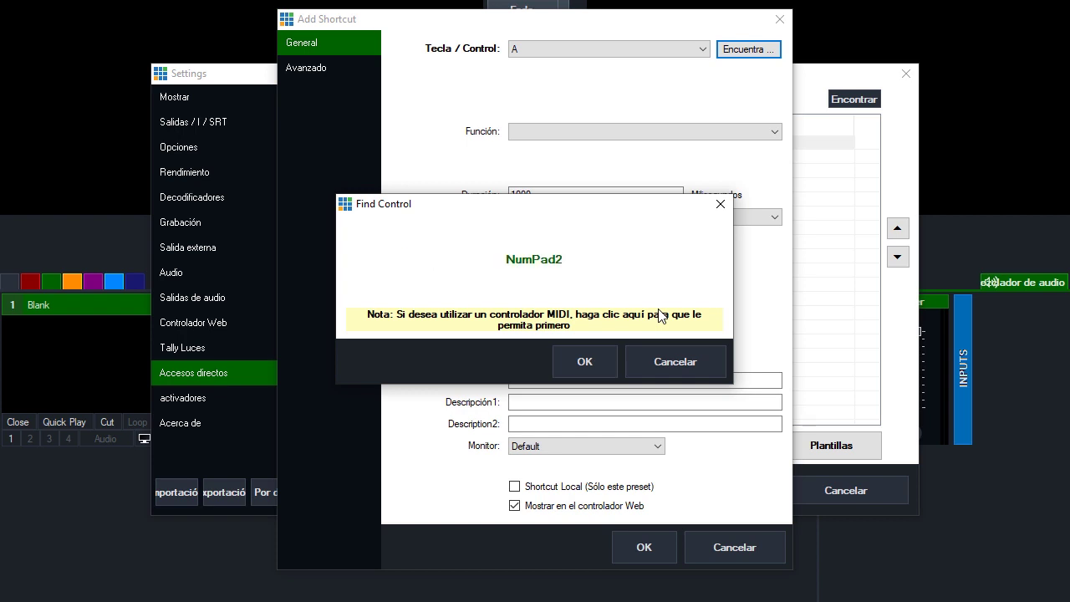
left_click(590, 361)
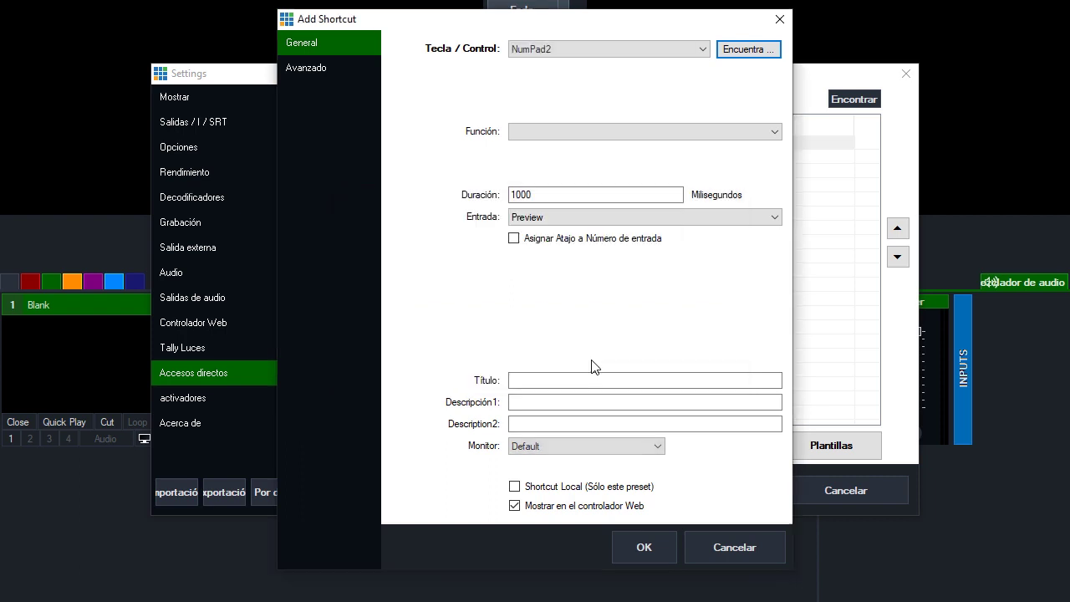
- Set the NumPad2 shortcut's function to PreviewInput from the list of all functions
left_click(541, 136)
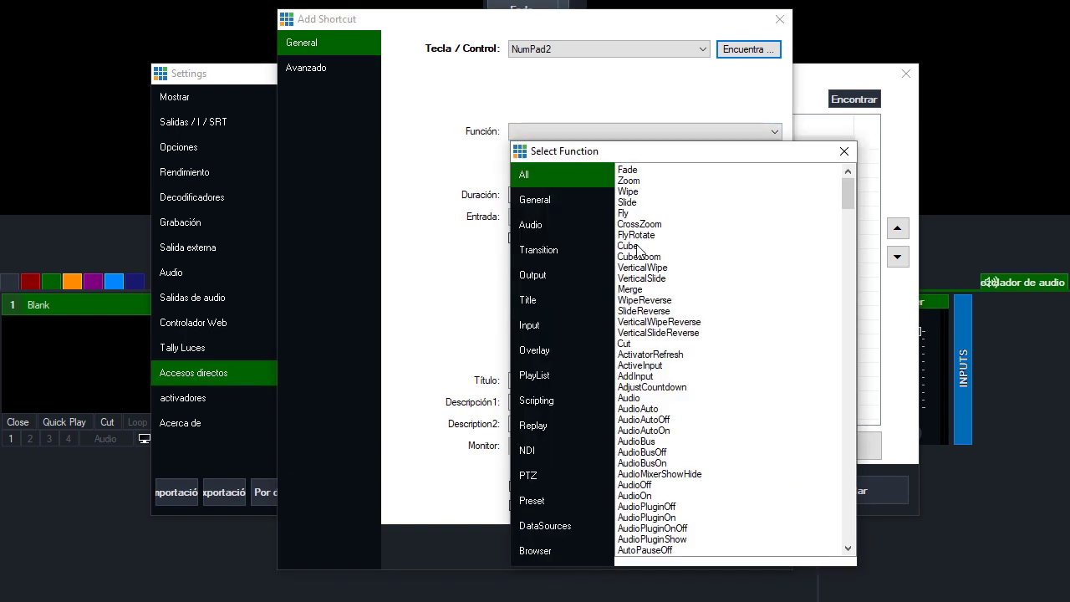
scroll(649, 315, "down", 7)
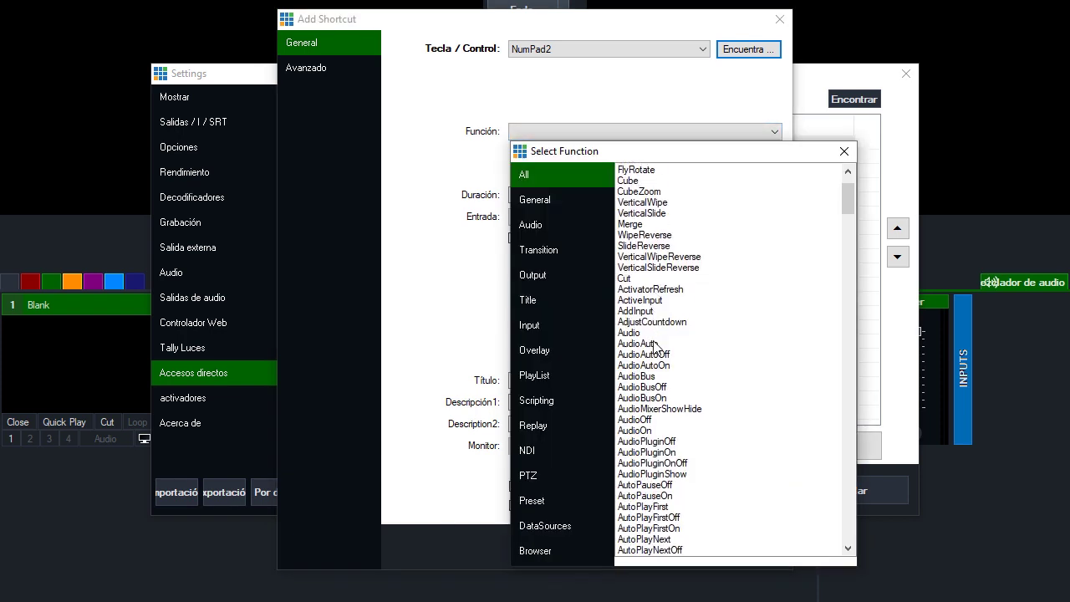
scroll(657, 345, "down", 10)
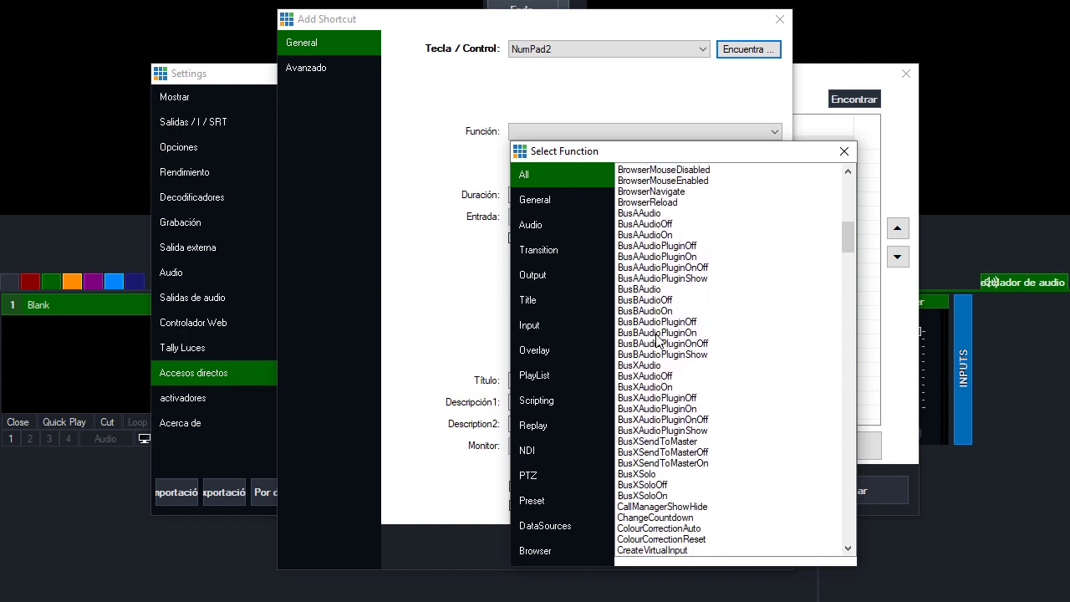
left_click_drag(848, 230, 851, 274)
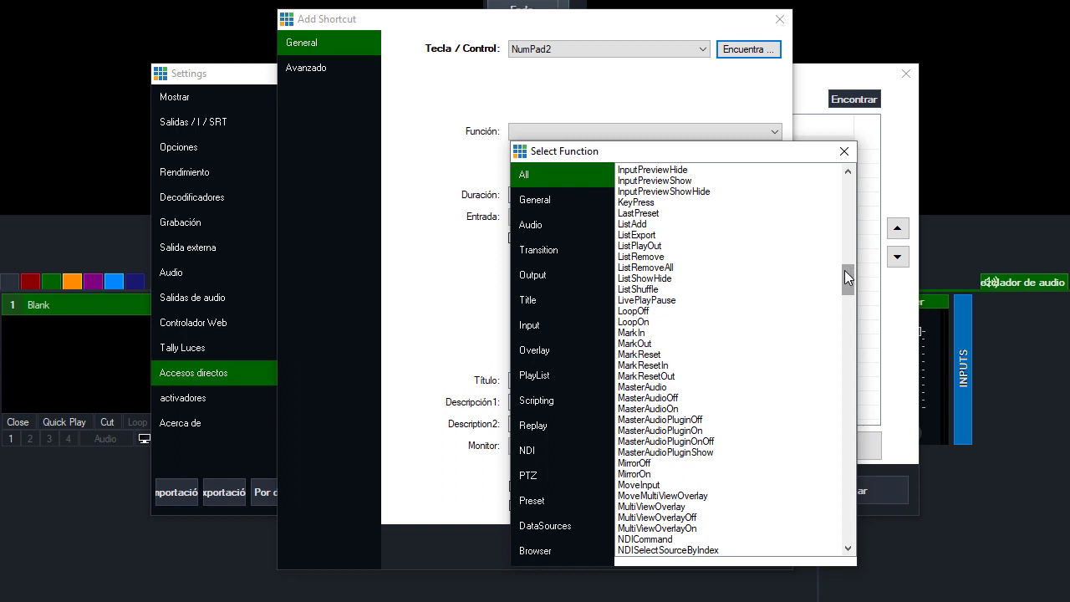
scroll(844, 284, "down", 18)
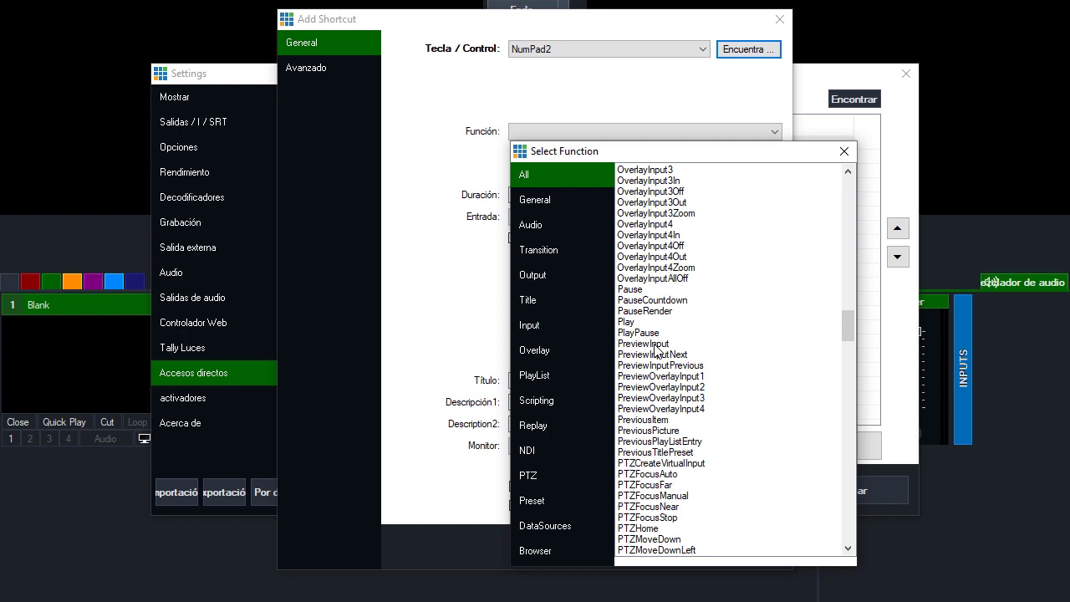
double_click(655, 345)
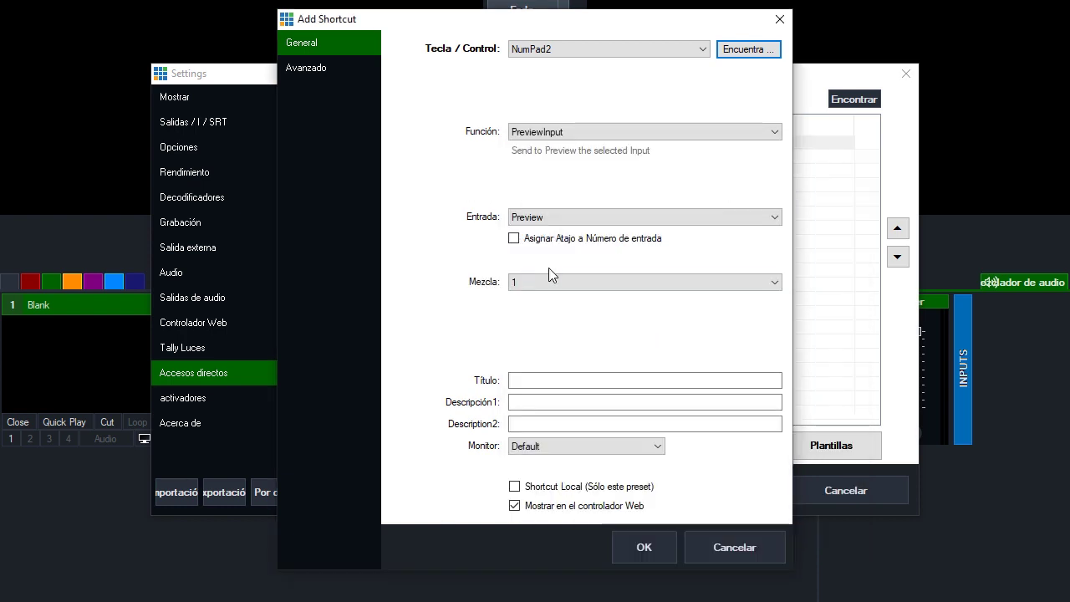
- Set the NumPad2 shortcut's input to 2 Blank and save the shortcut
left_click(537, 218)
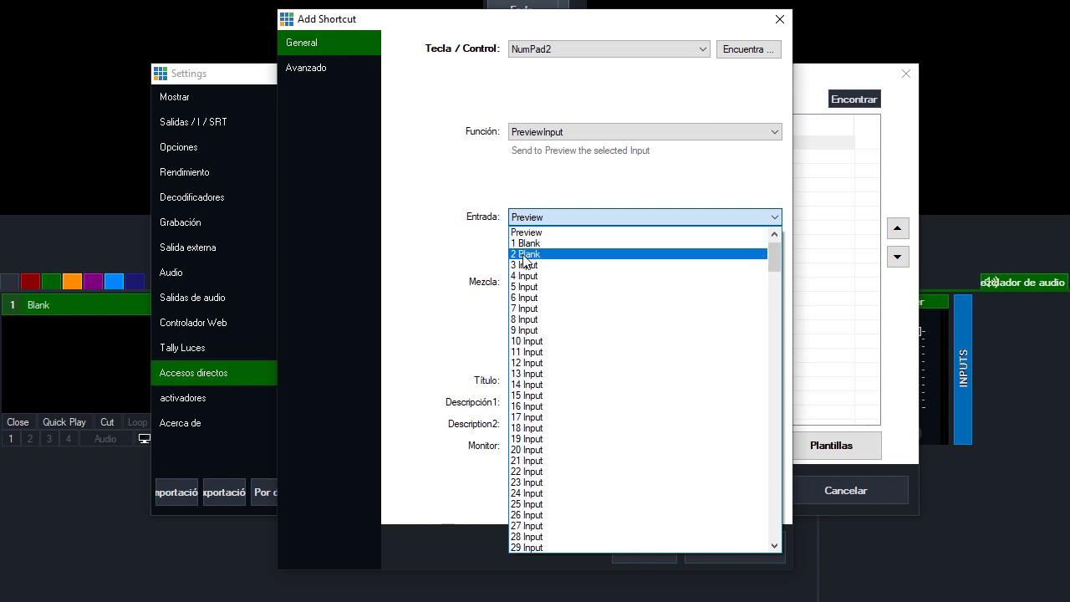
left_click(540, 255)
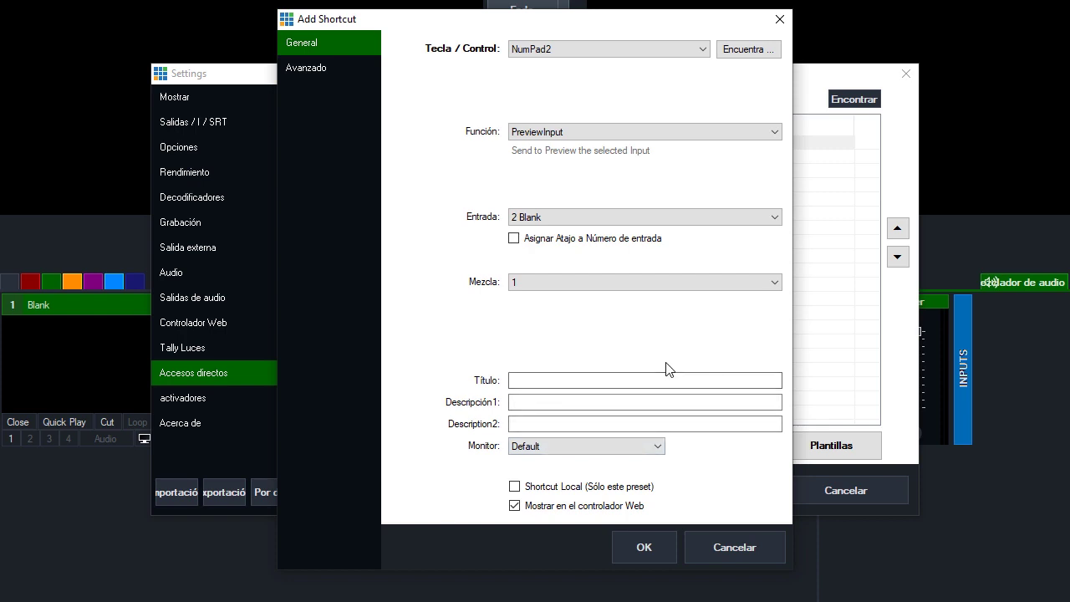
left_click(645, 547)
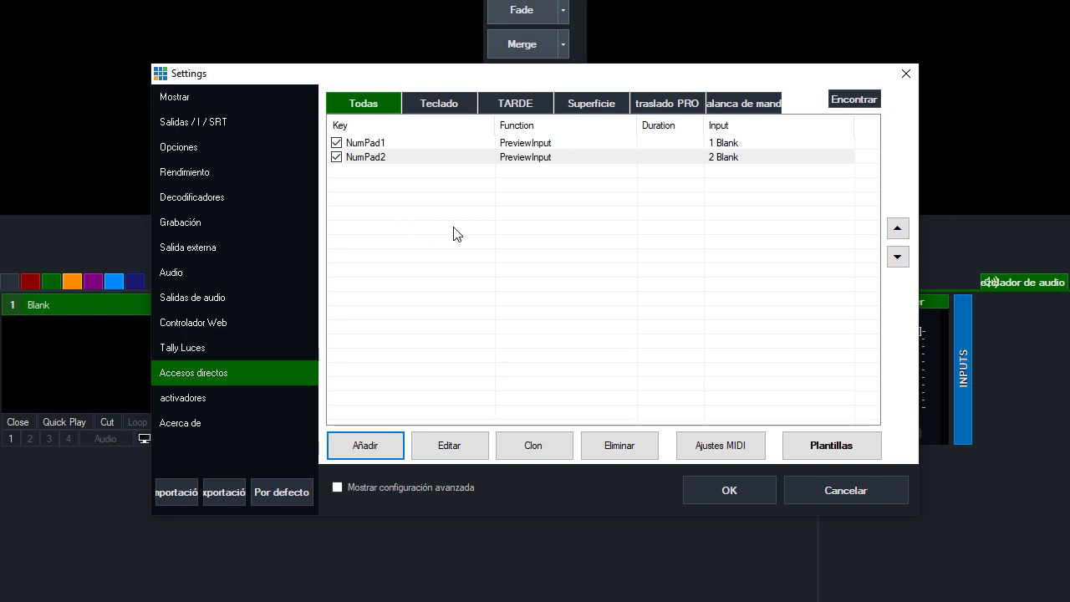
- Add a third shortcut and assign it the NumPad3 key by detecting it from the keyboard
left_click(375, 445)
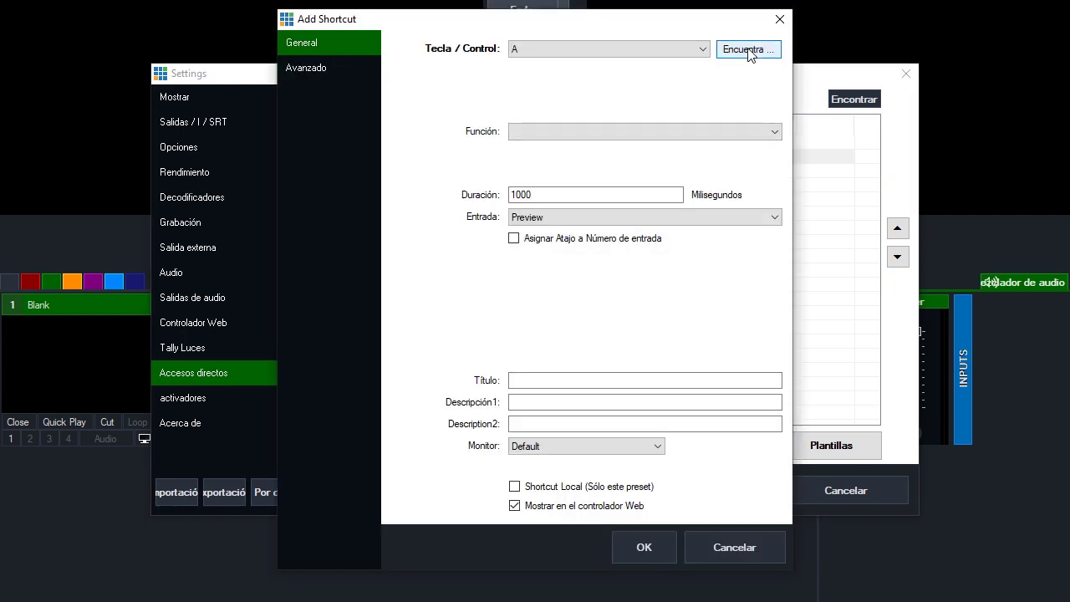
left_click(748, 52)
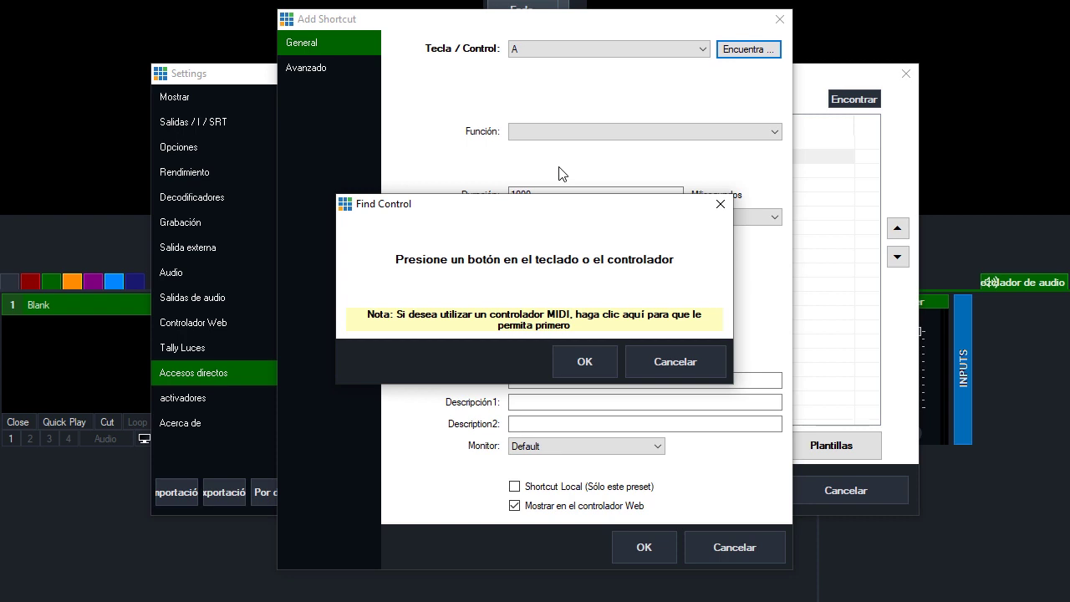
key("KP_3")
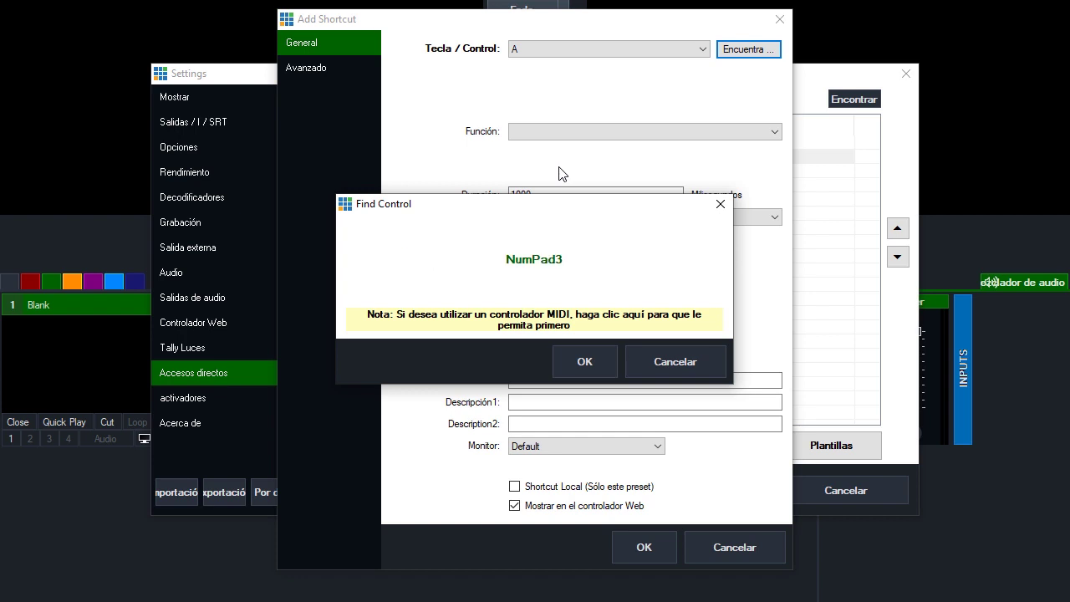
left_click(585, 363)
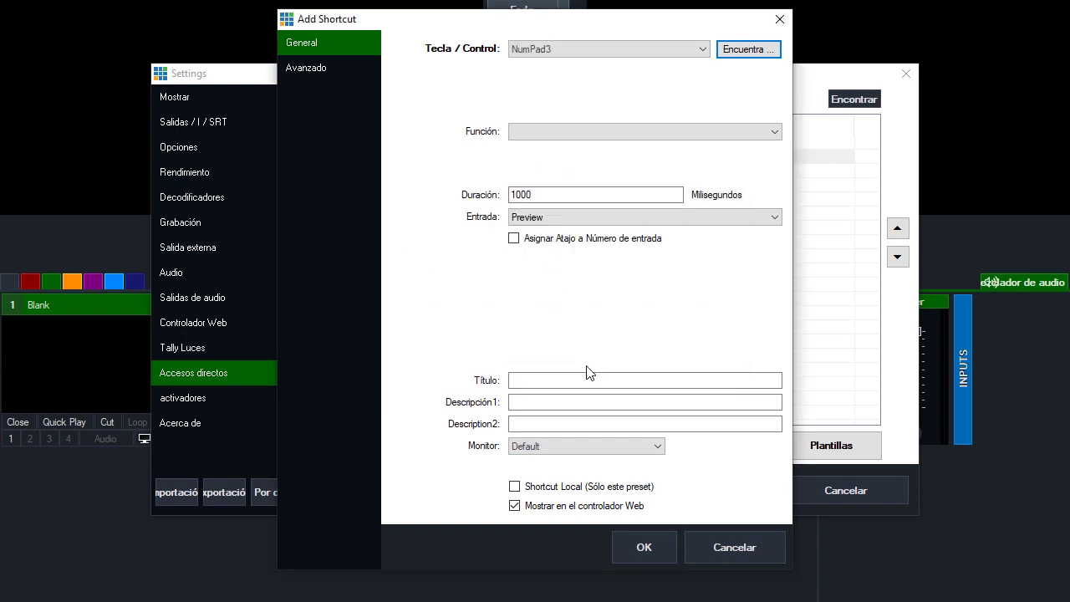
- Set the NumPad3 shortcut's function to PreviewInput from the list of all functions
left_click(553, 132)
scroll(677, 347, "down", 1)
scroll(679, 344, "down", 10)
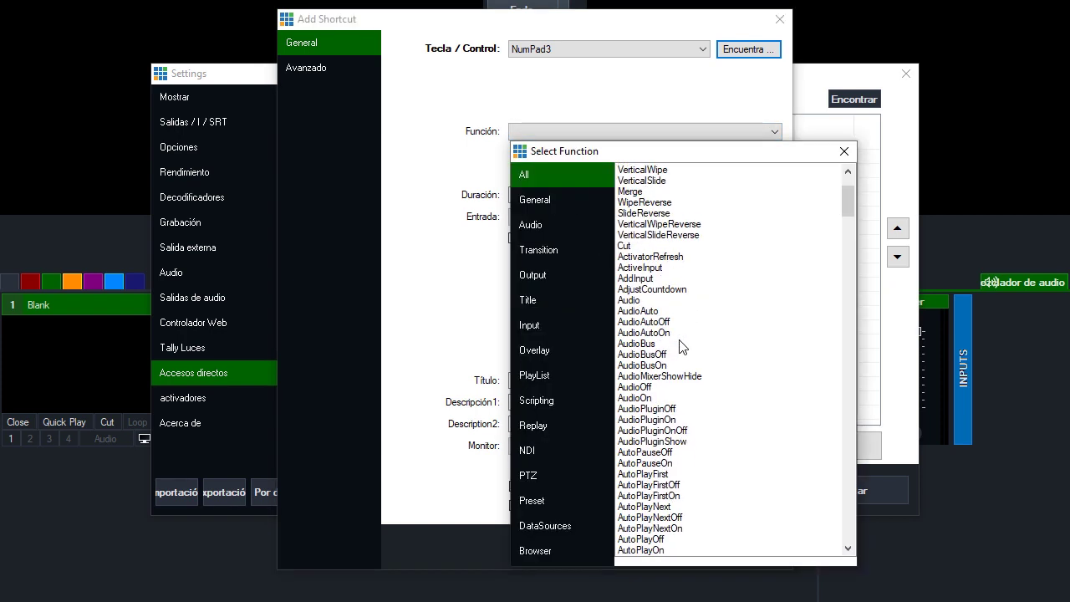
scroll(688, 337, "down", 20)
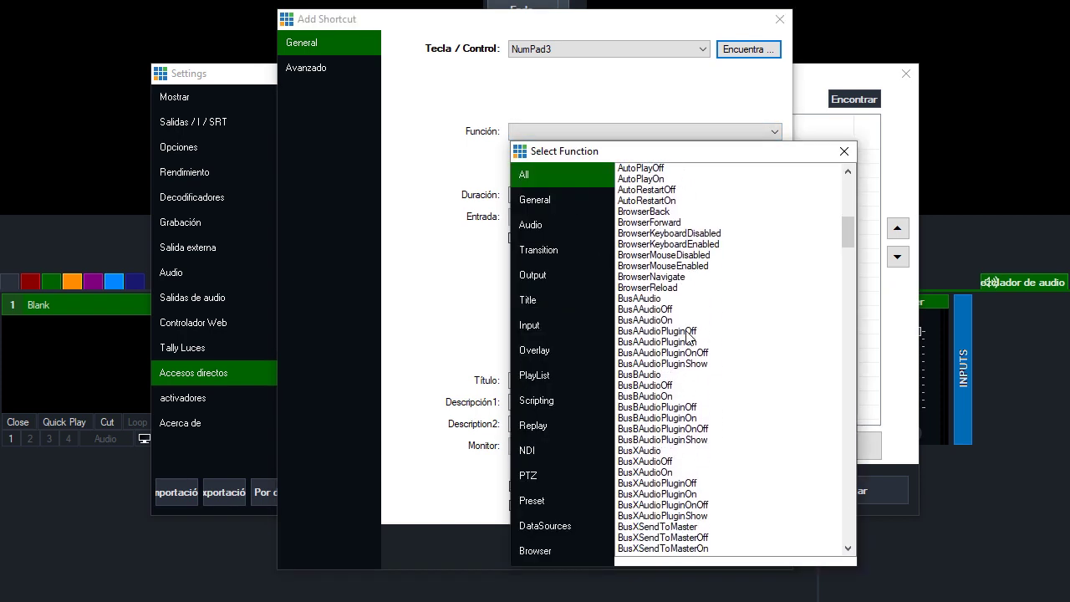
scroll(713, 316, "down", 20)
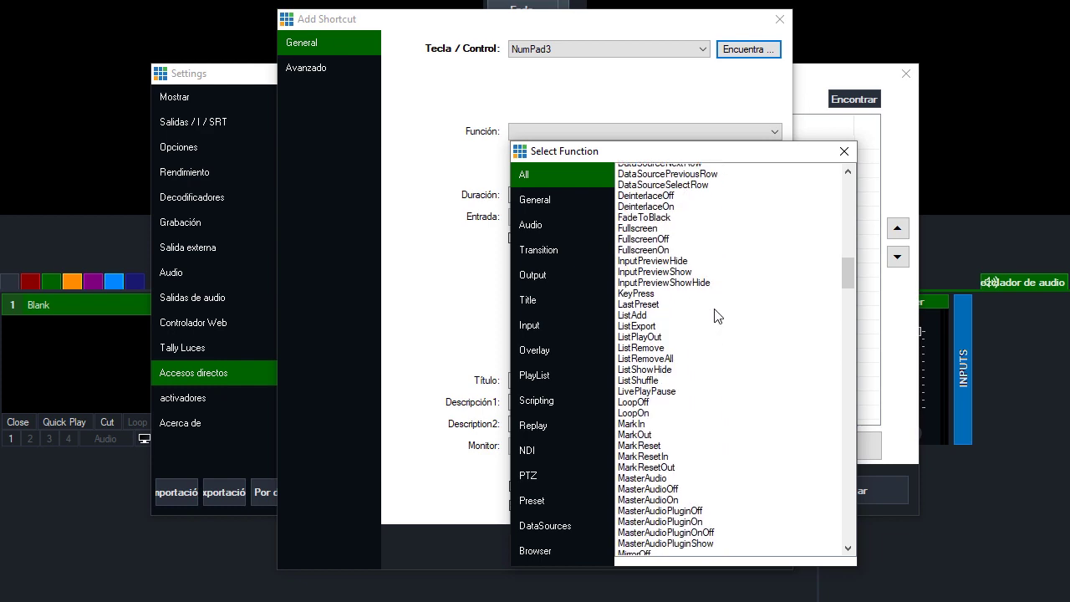
scroll(711, 314, "down", 7)
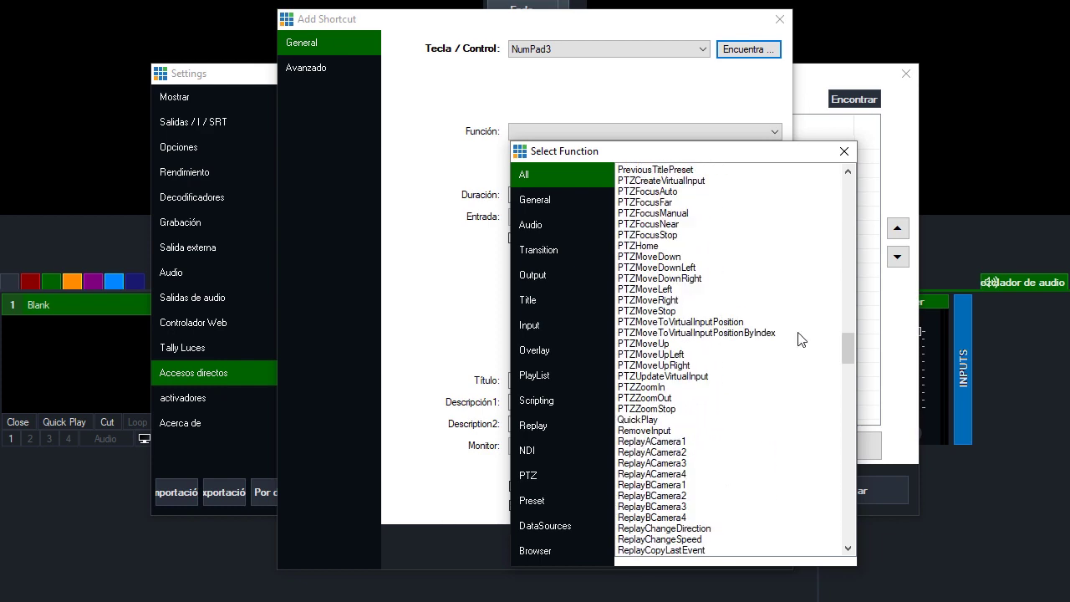
scroll(706, 309, "up", 2)
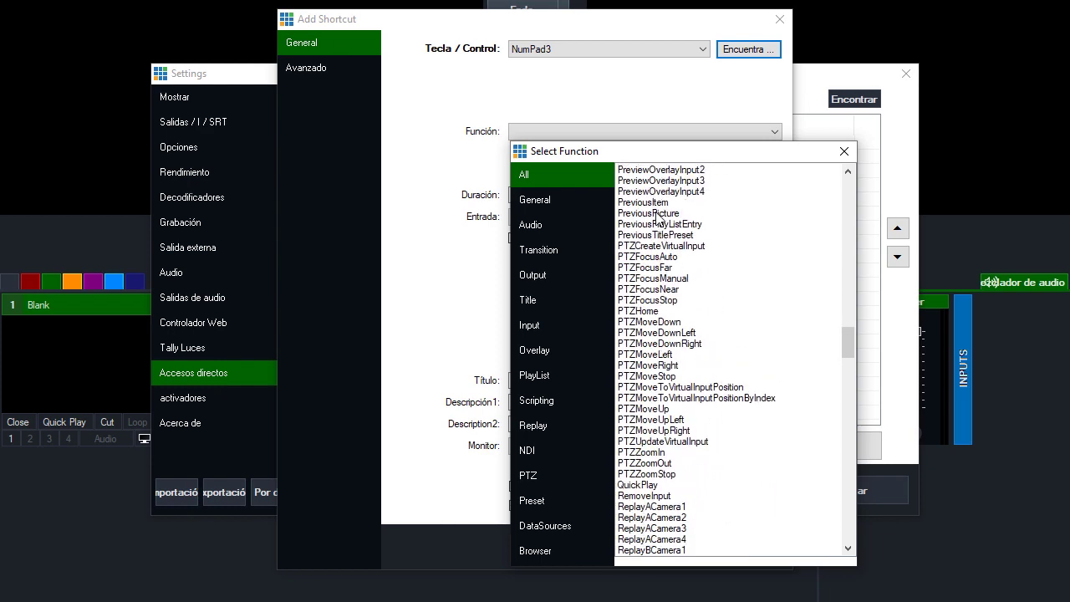
scroll(657, 215, "up", 2)
scroll(654, 209, "up", 3)
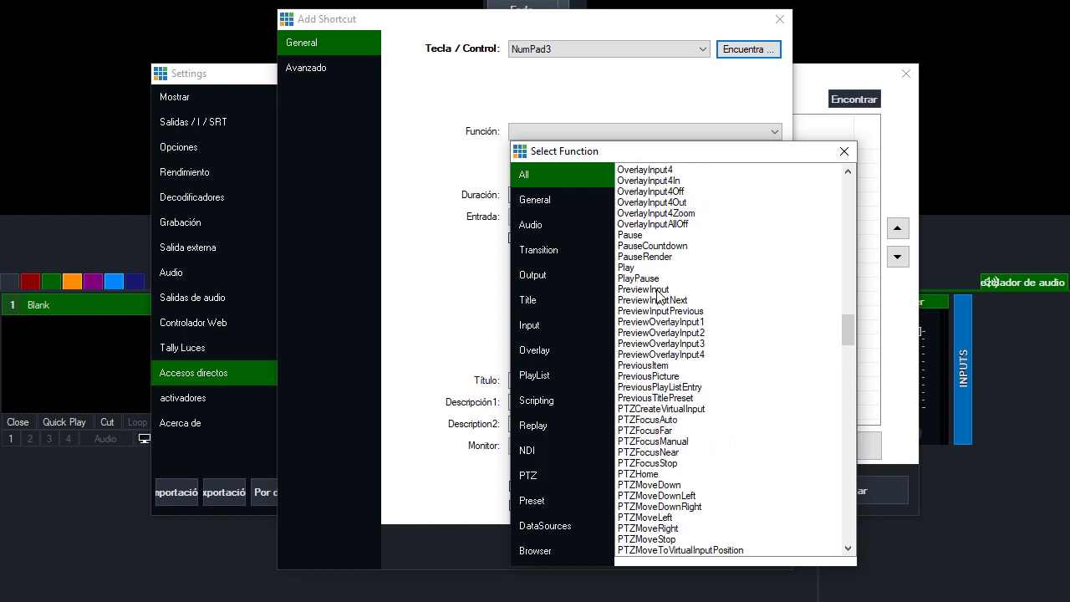
double_click(657, 290)
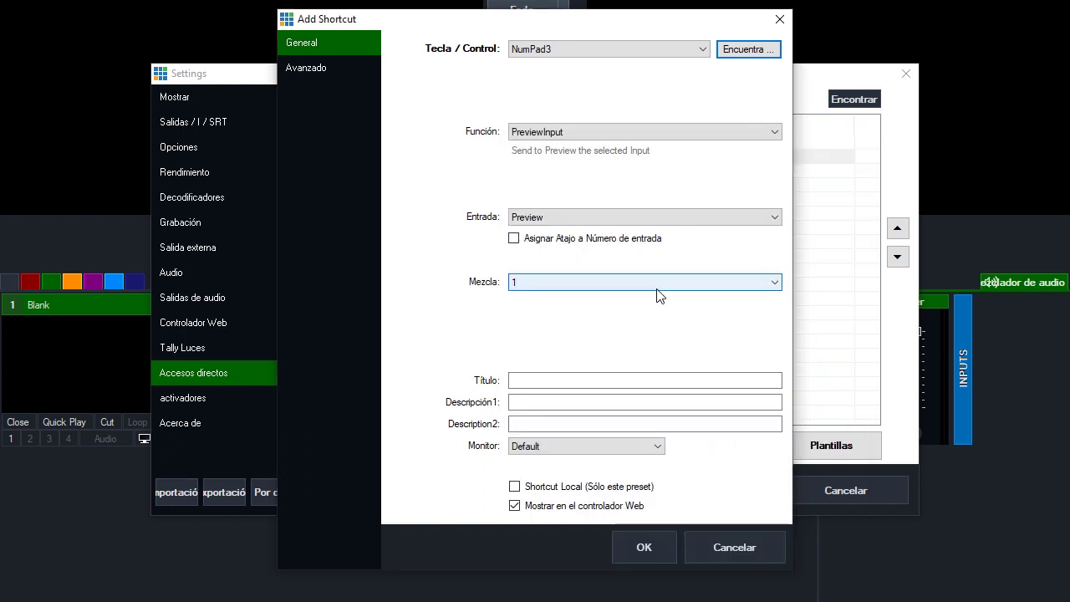
- Set the NumPad3 shortcut's input to 3 Input and save the shortcut
left_click(566, 215)
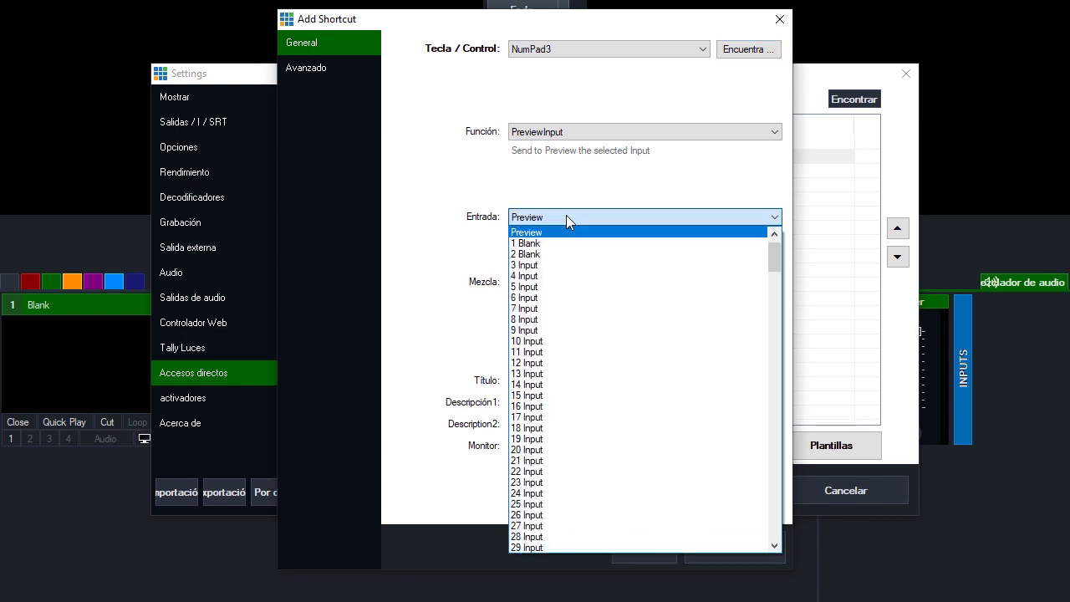
left_click(526, 266)
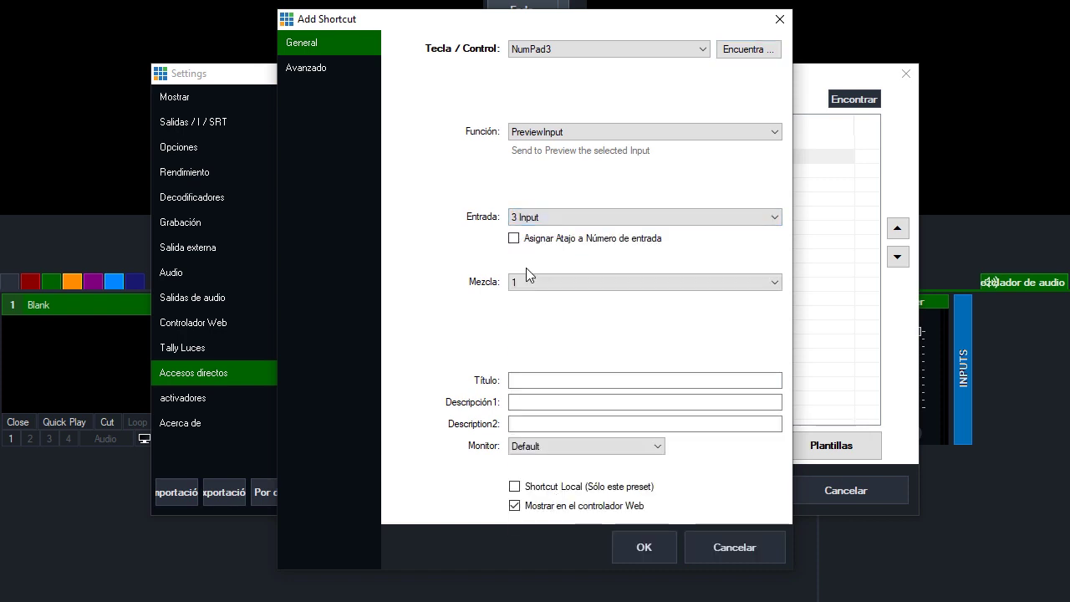
left_click(638, 547)
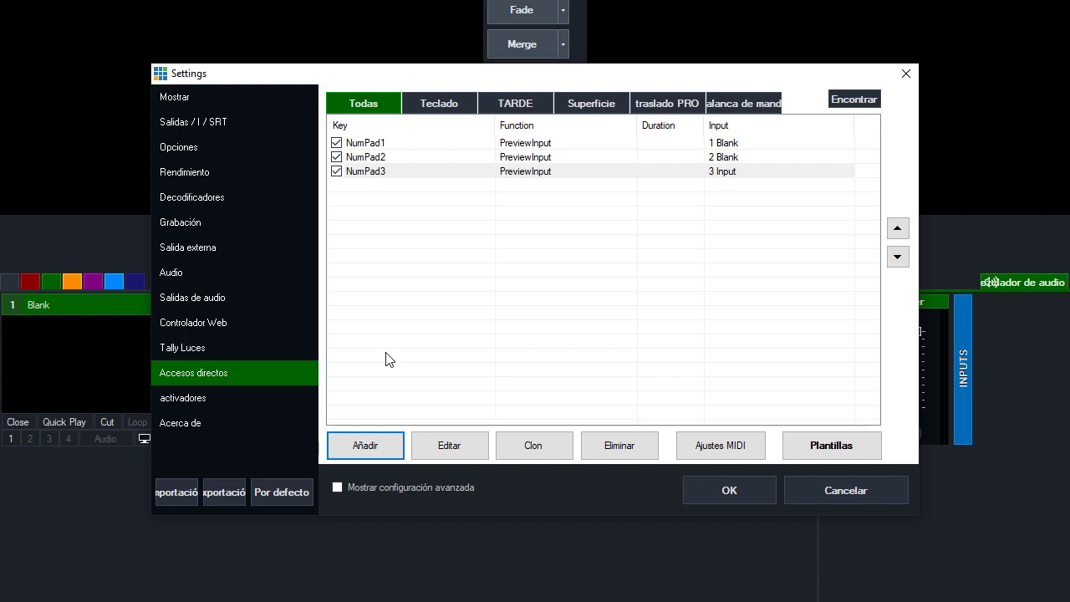
- Add a fourth shortcut and assign it the Space key by detecting it from the keyboard
left_click(373, 450)
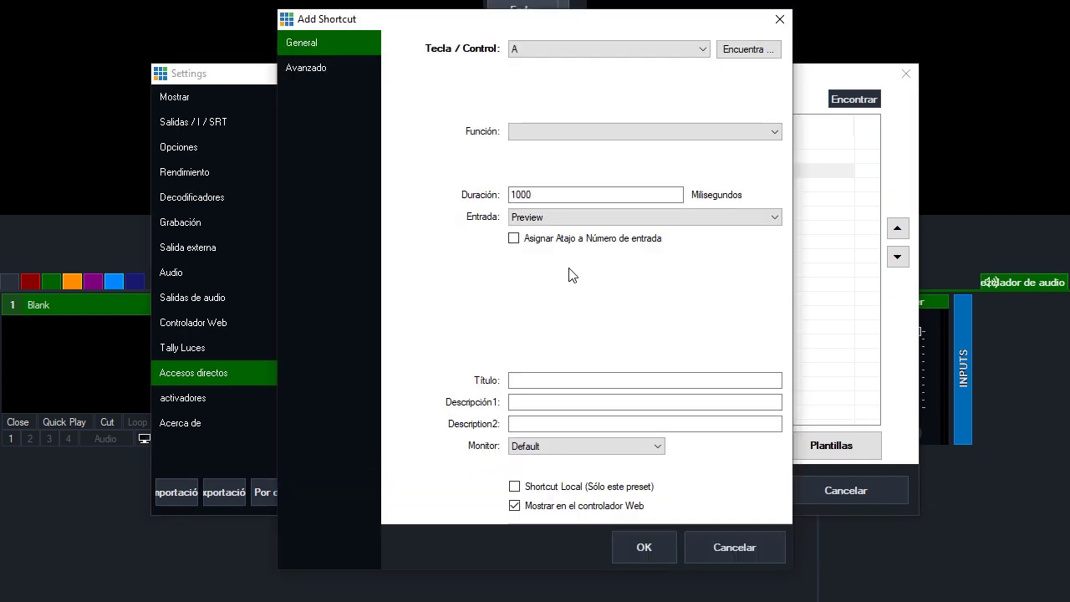
left_click(755, 51)
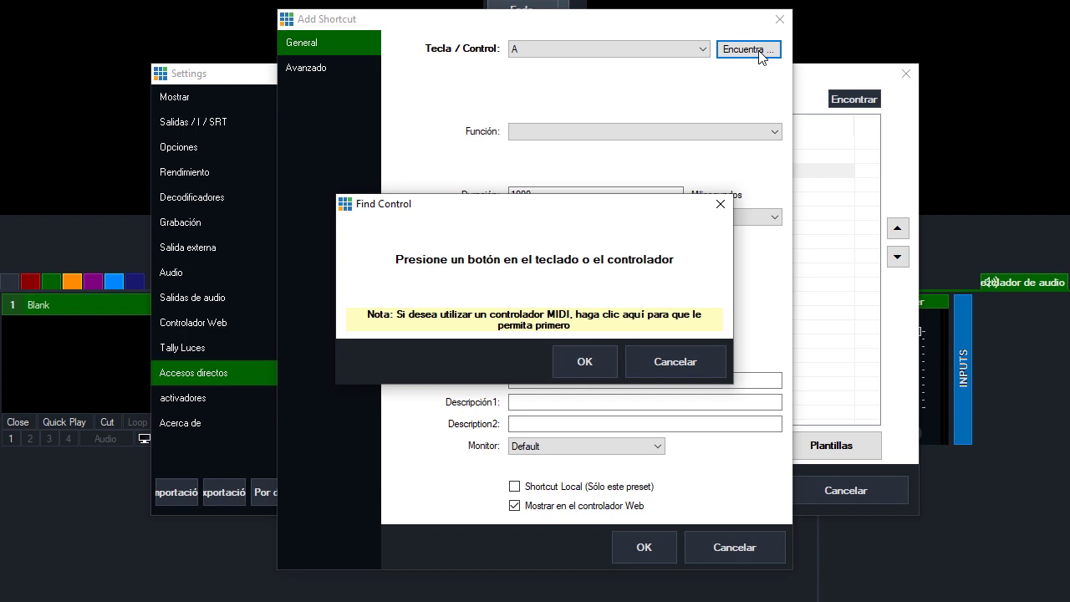
key("space")
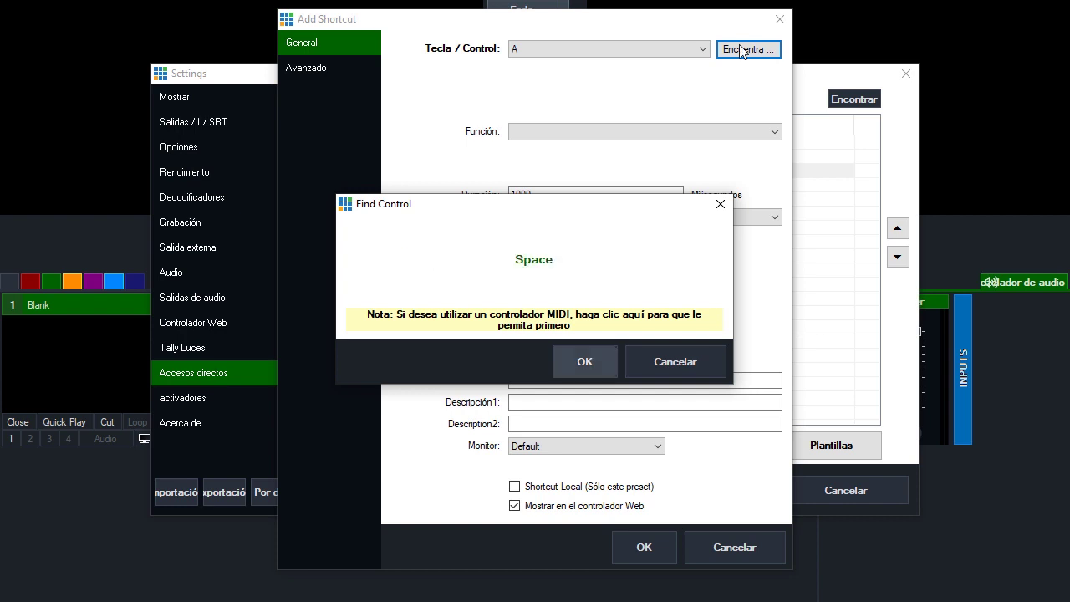
left_click(594, 362)
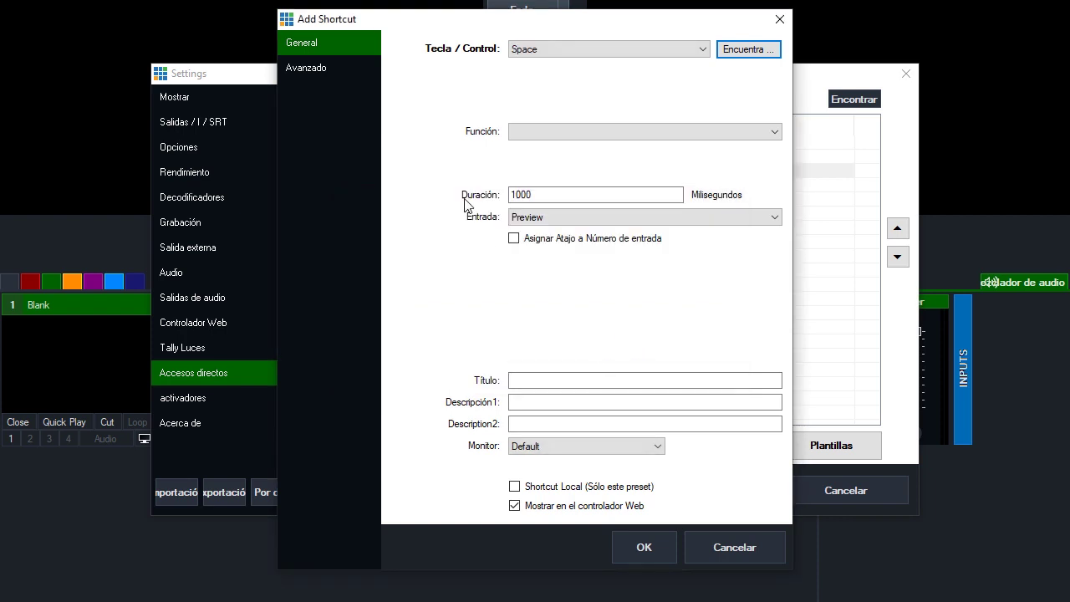
- Set the Space shortcut's function to Fade, save it with its default duration and input, and accept the settings
left_click(563, 127)
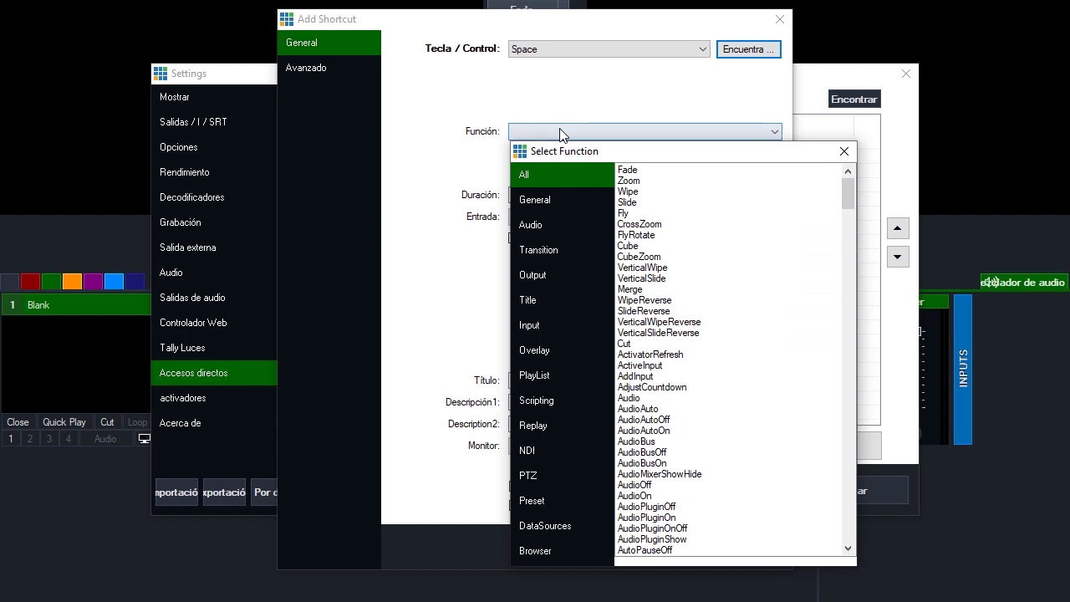
double_click(627, 171)
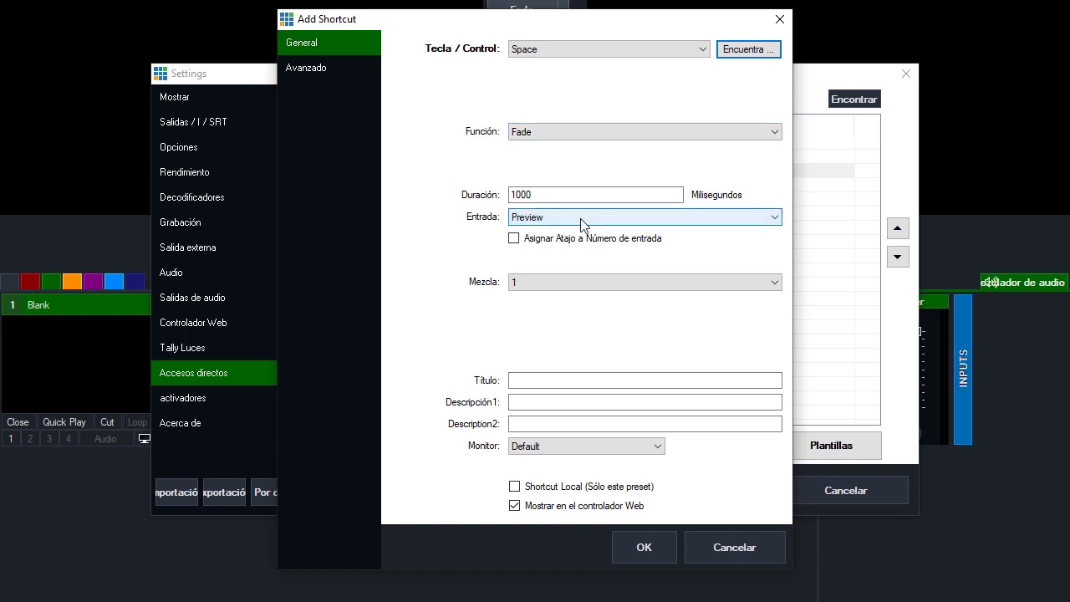
left_click(641, 550)
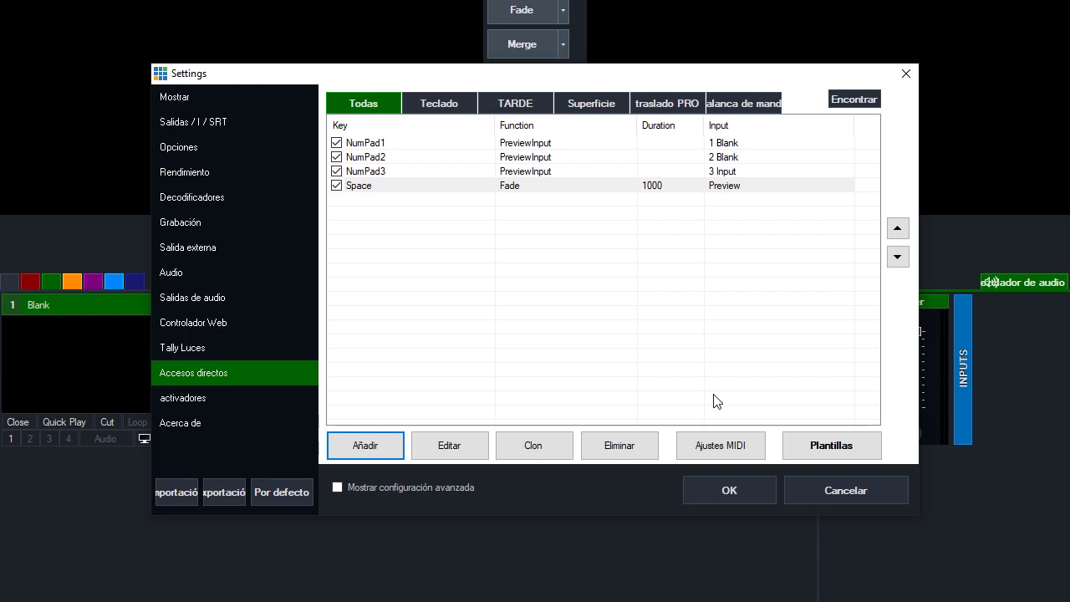
left_click(735, 489)
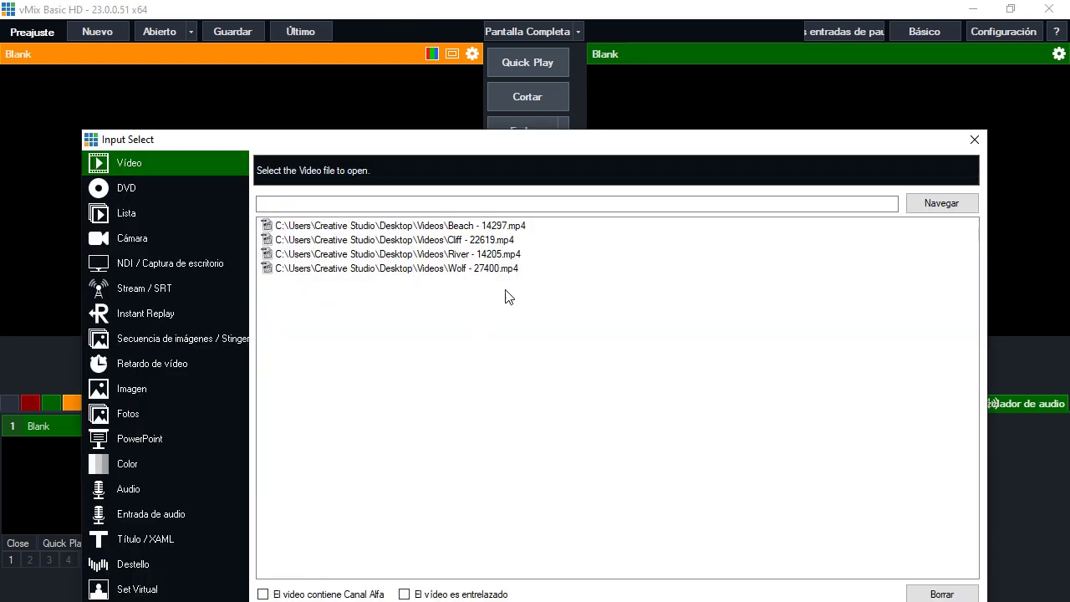
- Add the recent videos Beach - 14297.mp4, Cliff - 22619.mp4, River - 14205.mp4 and Wolf - 27400.mp4 as inputs 1 to 4
left_click(508, 226)
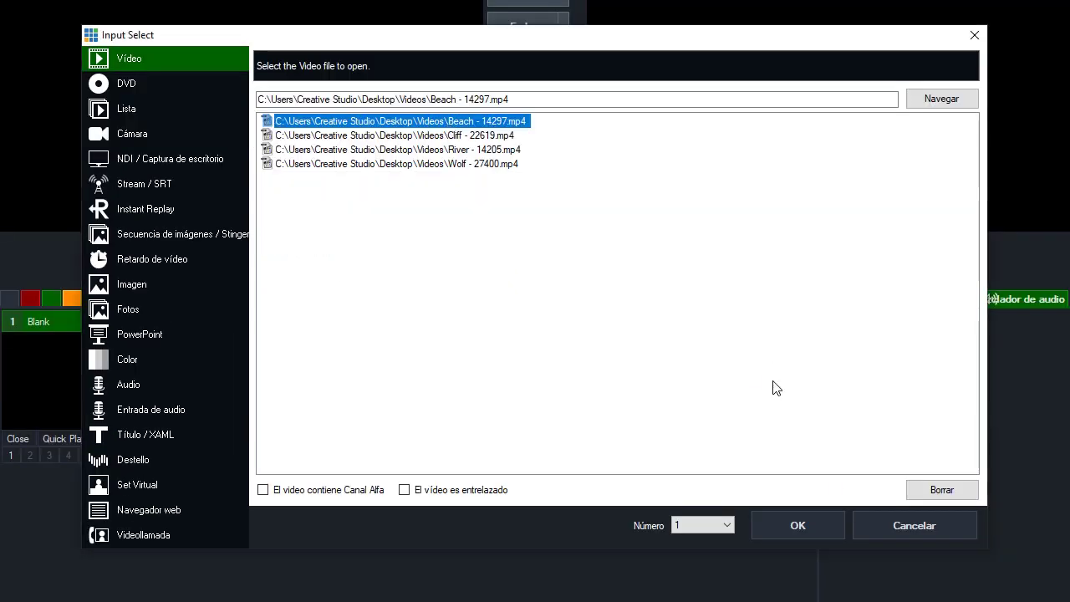
left_click(779, 535)
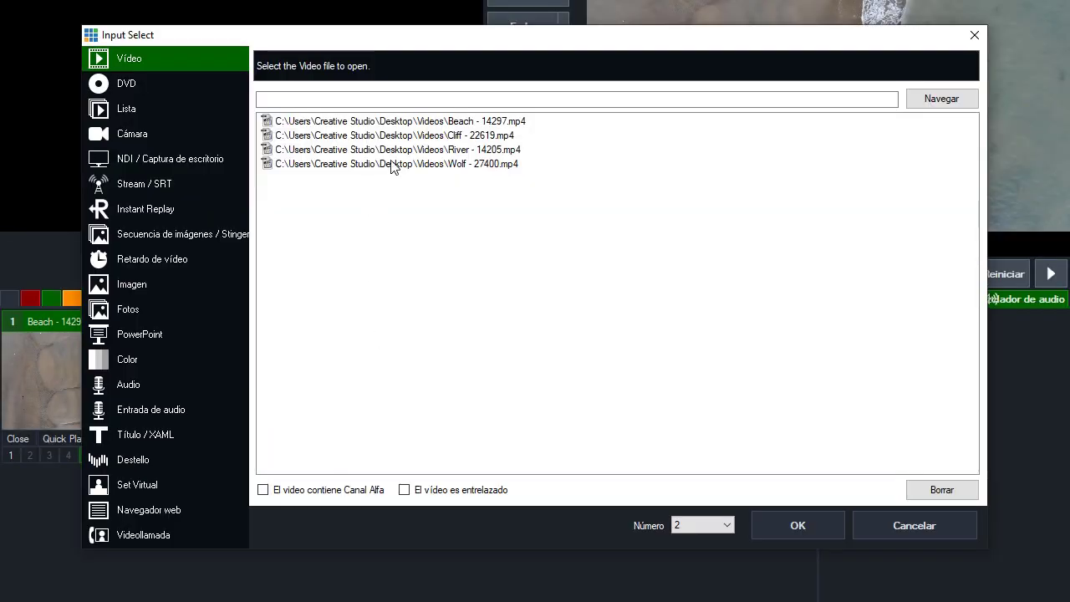
left_click(394, 136)
left_click(795, 525)
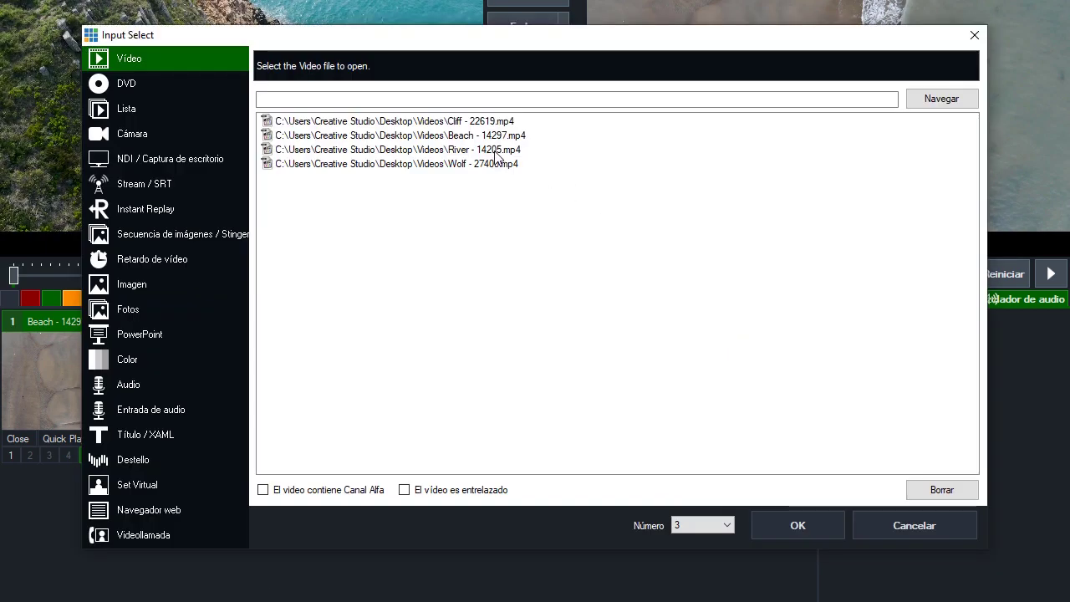
left_click(398, 148)
left_click(809, 522)
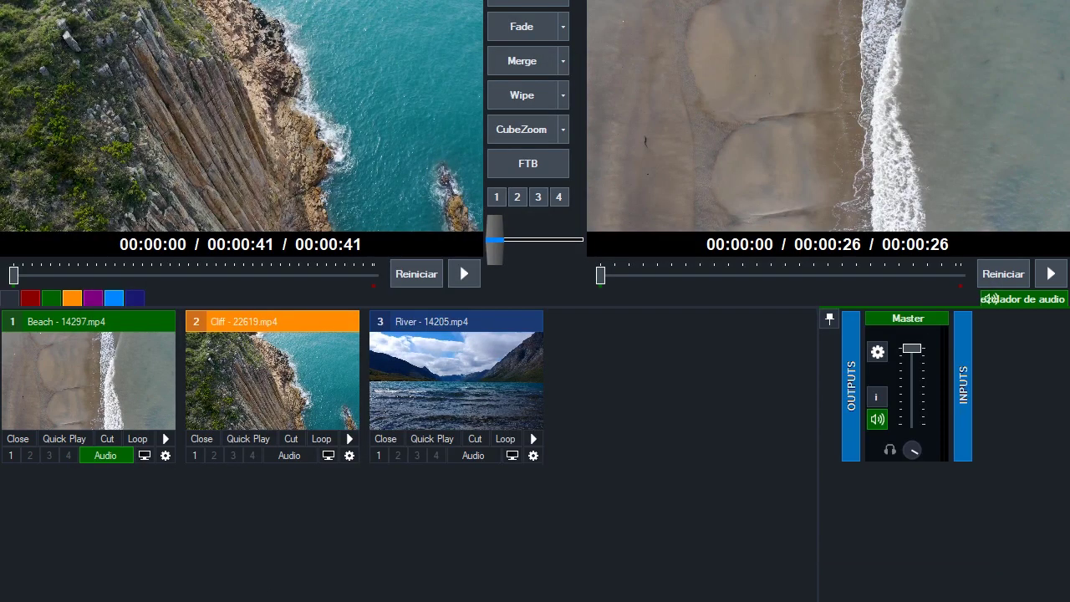
left_click(459, 164)
left_click(801, 523)
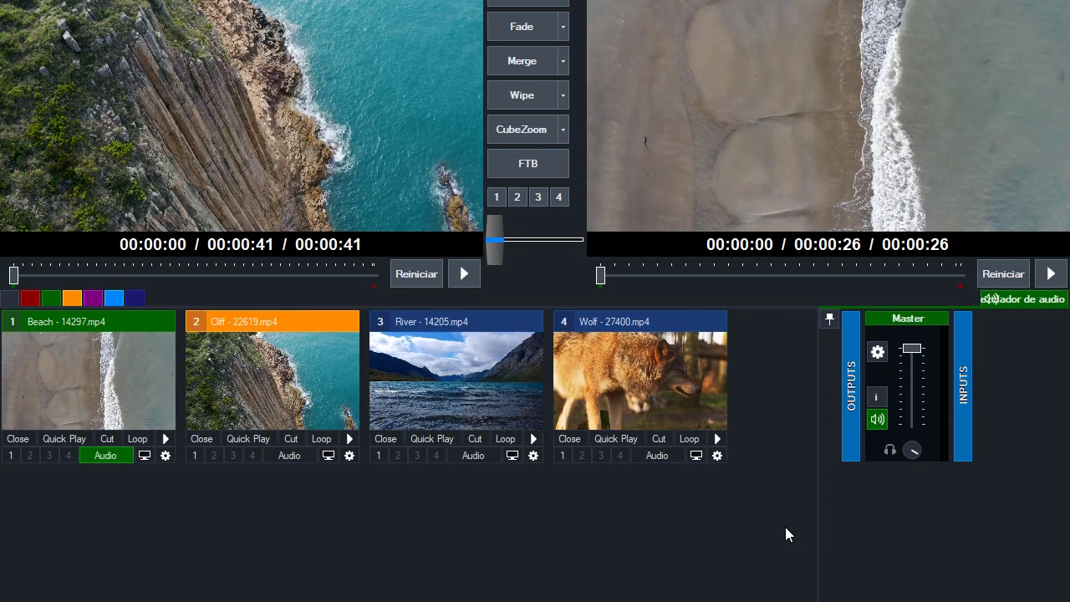
- Turn on looping for all four video inputs
left_click(137, 438)
left_click(321, 438)
left_click(505, 438)
left_click(684, 440)
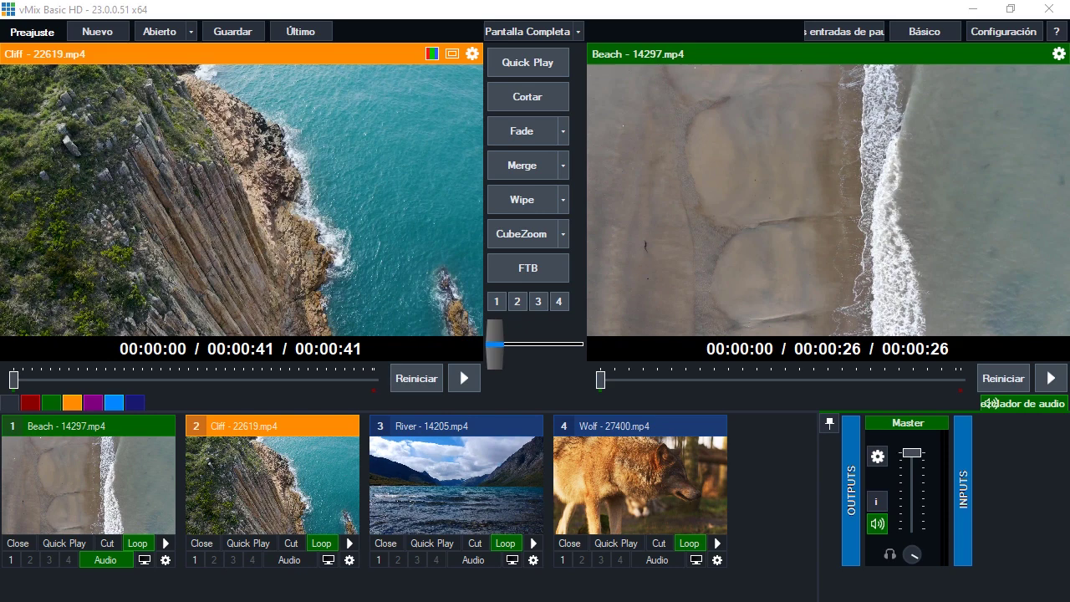
- Send Beach to Preview and start its playback in the output, and switch Preview to Cliff and River in turn
left_click(96, 480)
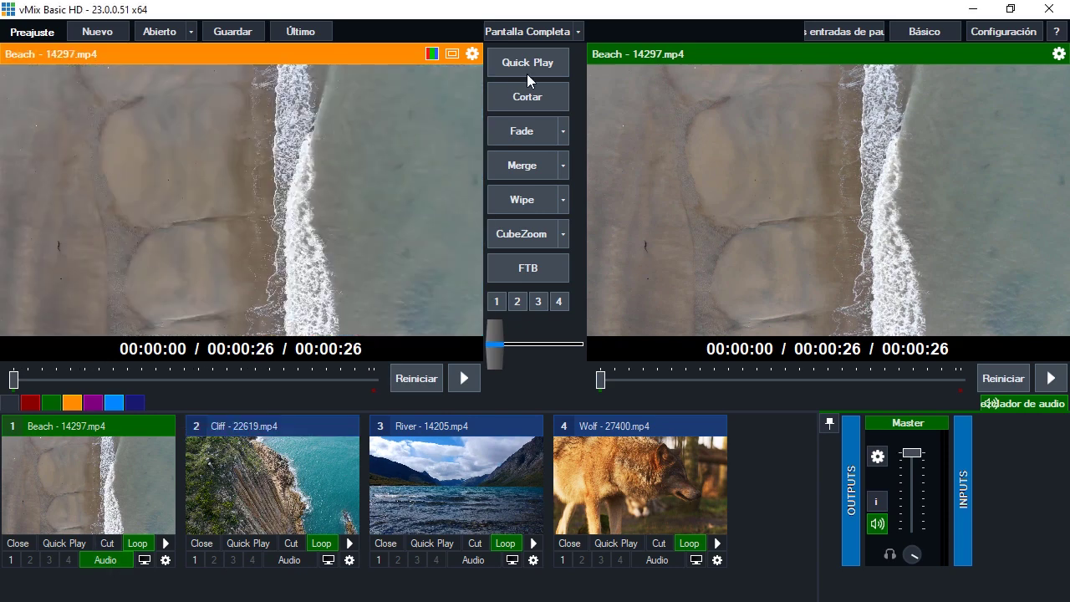
left_click(1046, 379)
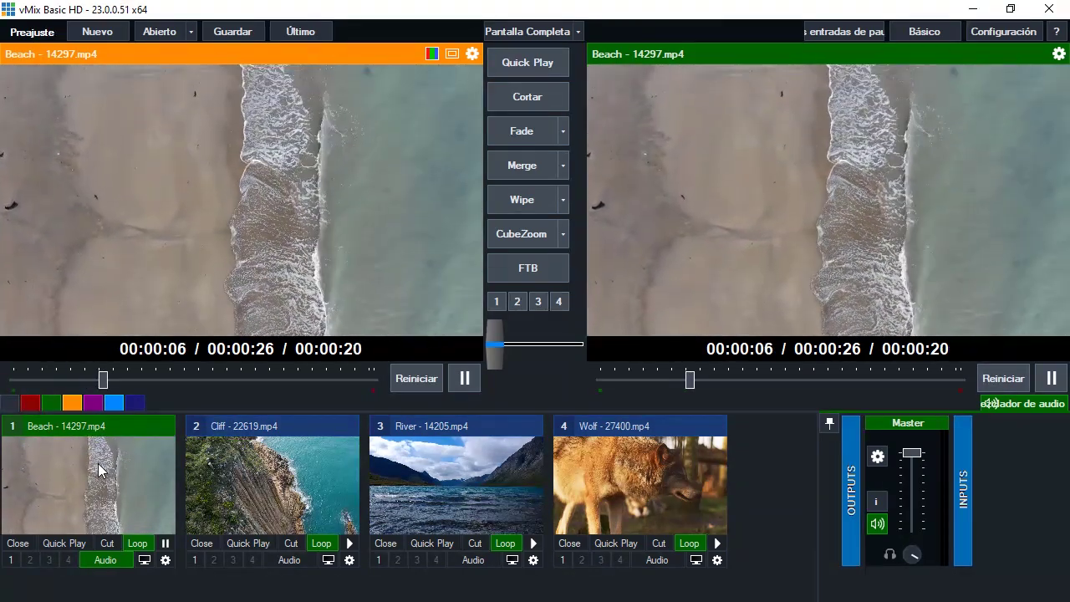
key("2")
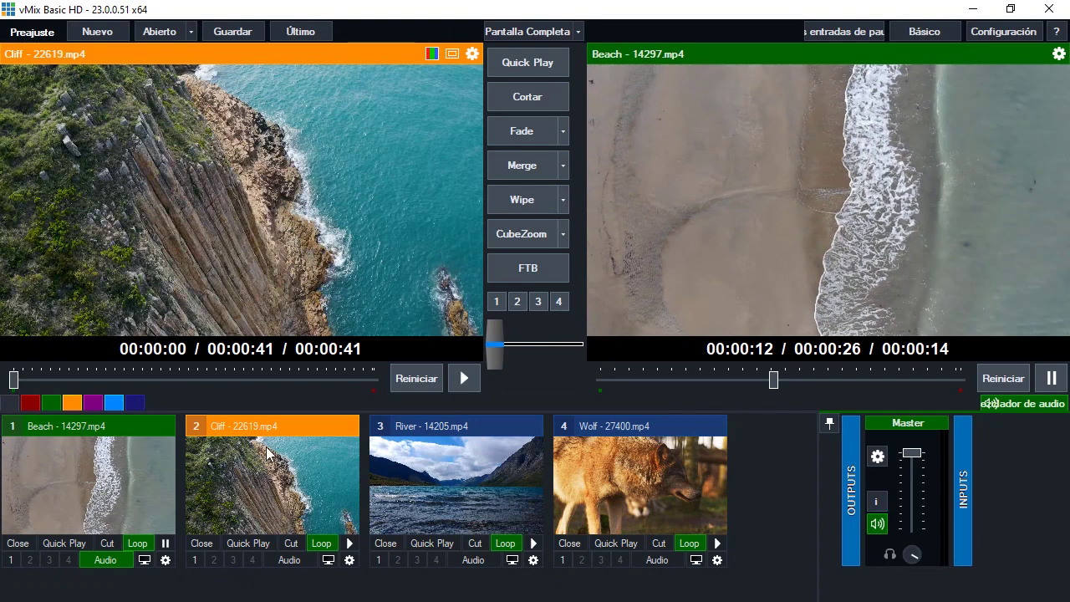
left_click(415, 481)
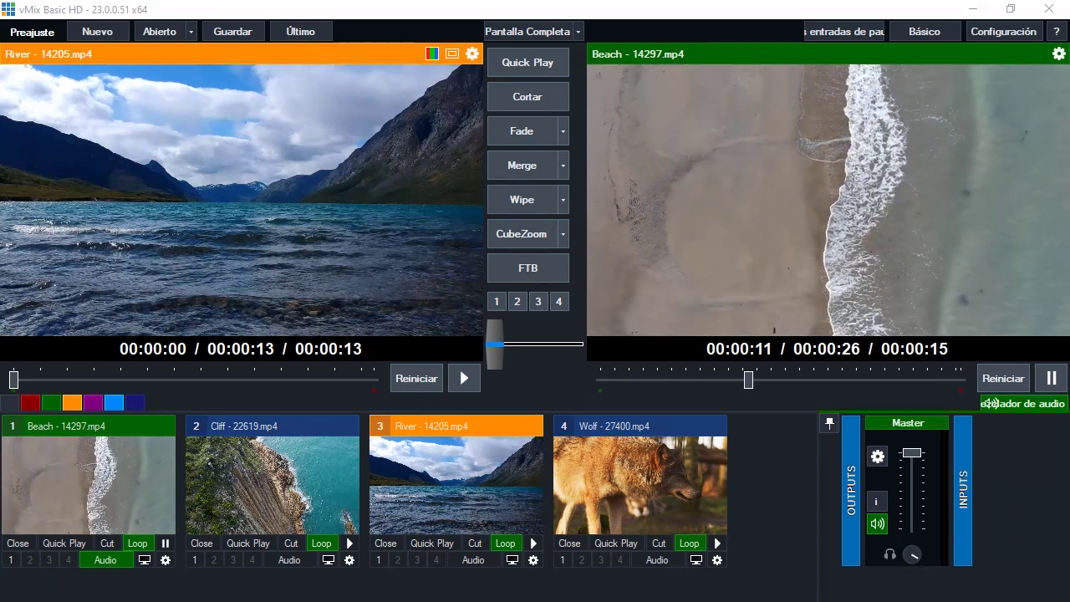
- Cycle Preview through Beach, Cliff and River, and bring Cliff back to Preview with the NumPad2 shortcut
left_click(88, 477)
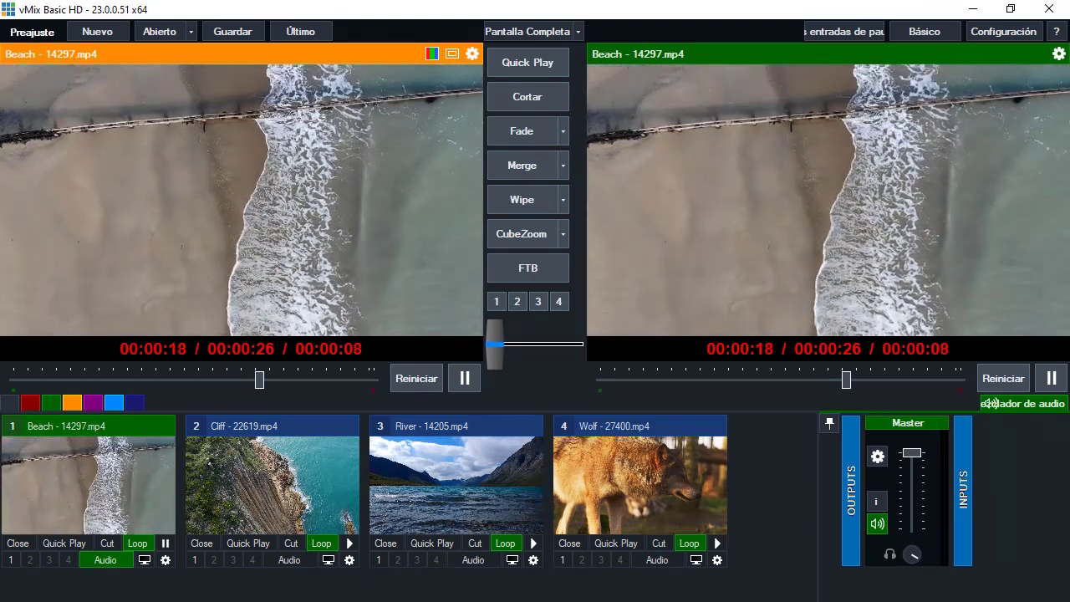
left_click(272, 485)
left_click(456, 485)
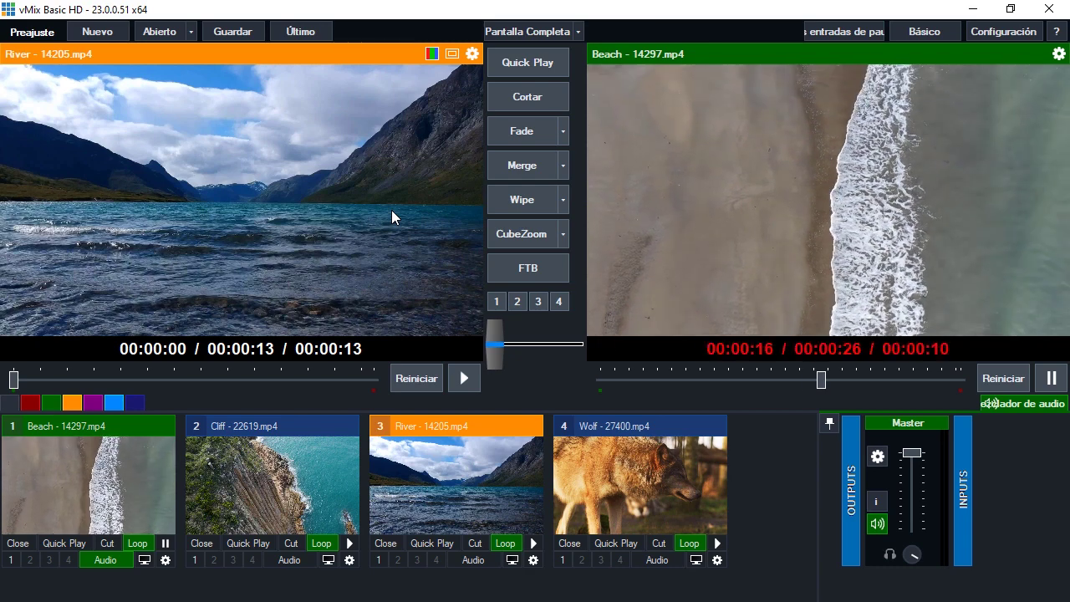
key("2")
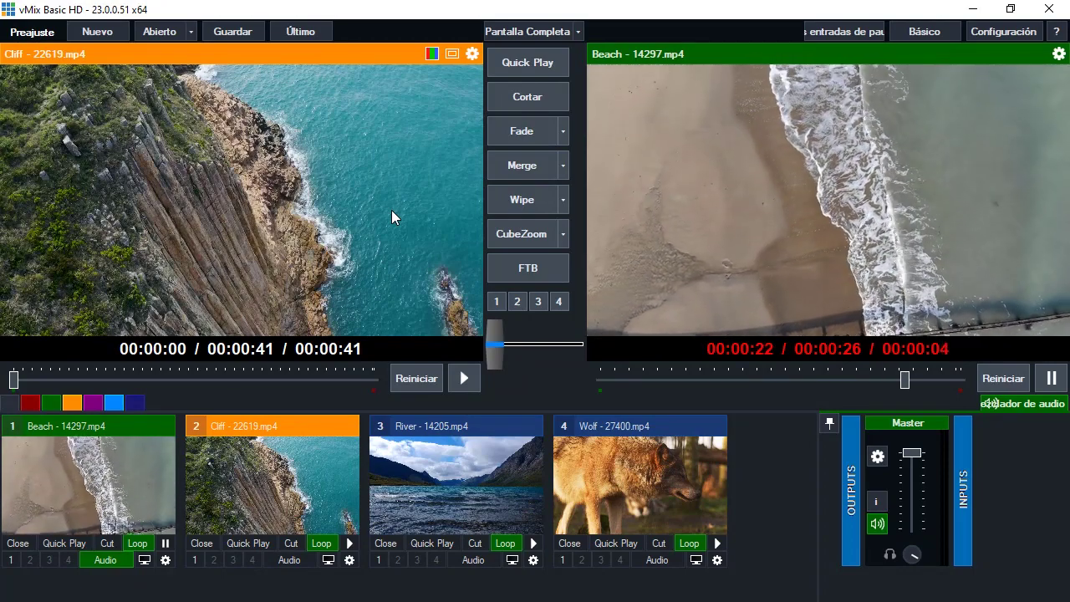
- Fade the previewed input to the output with the Space shortcut, and repeat the transition with Beach loaded in Preview
key("space")
key("Return")
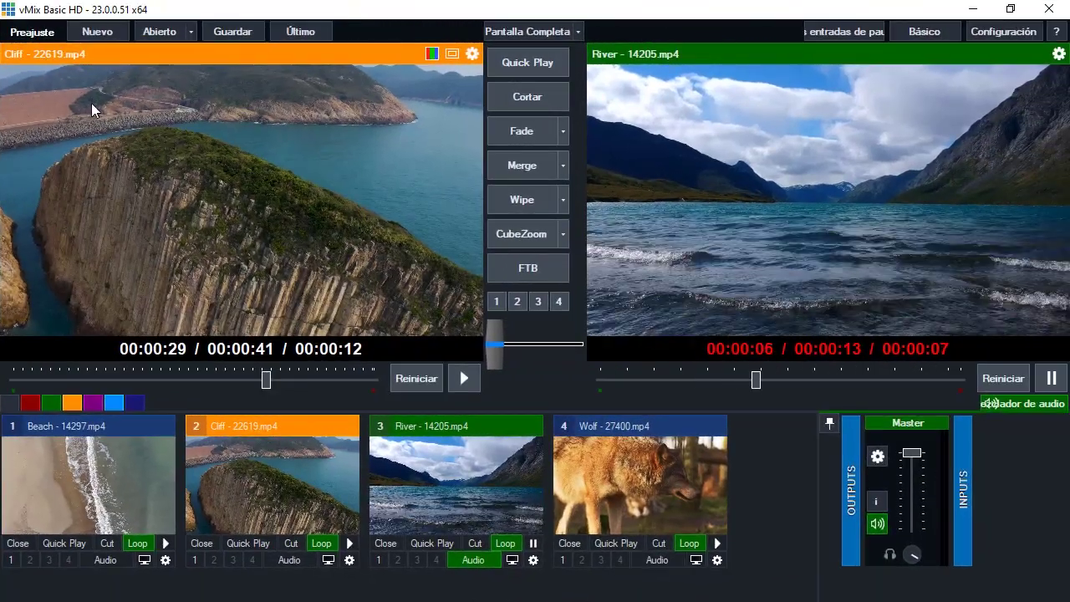
left_click(159, 493)
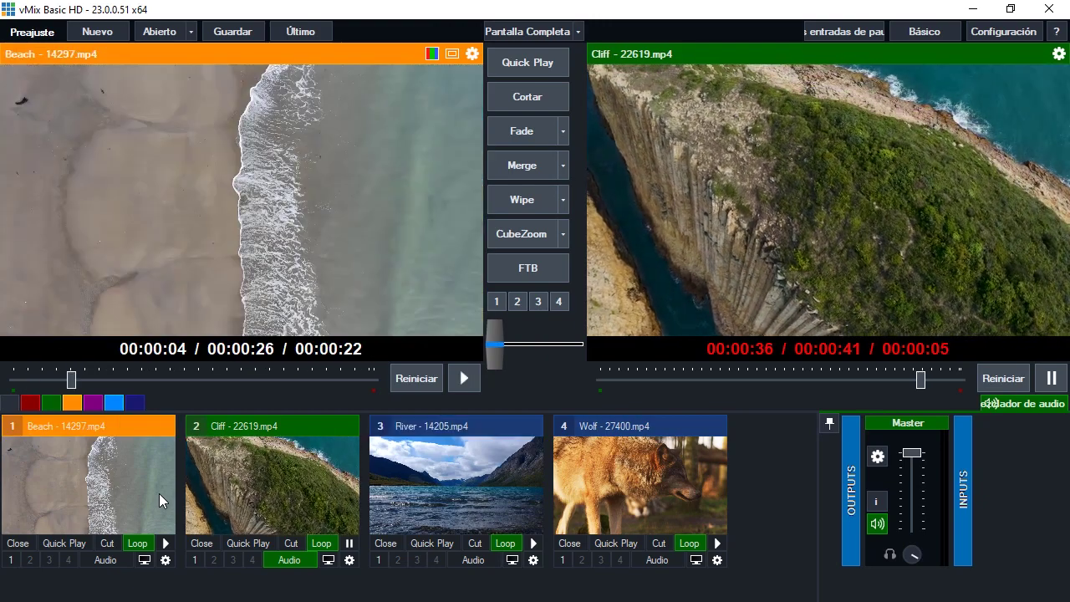
key("space")
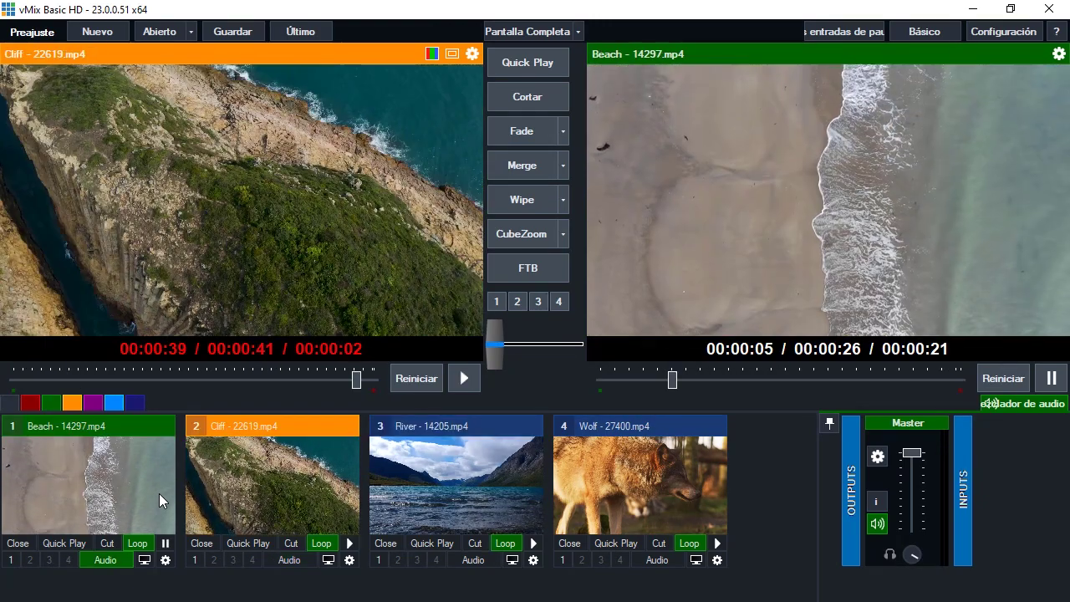